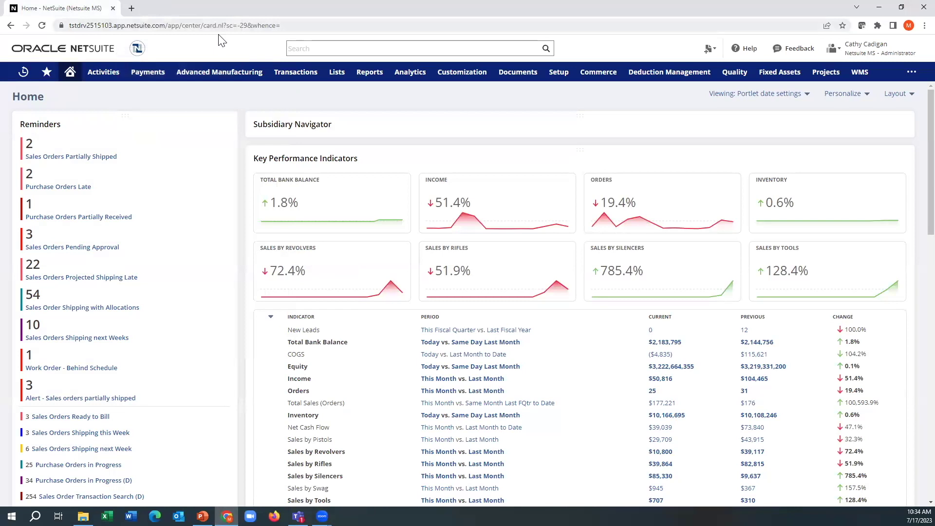
Start a new saved search of the Transaction type
mouse_move(376, 79)
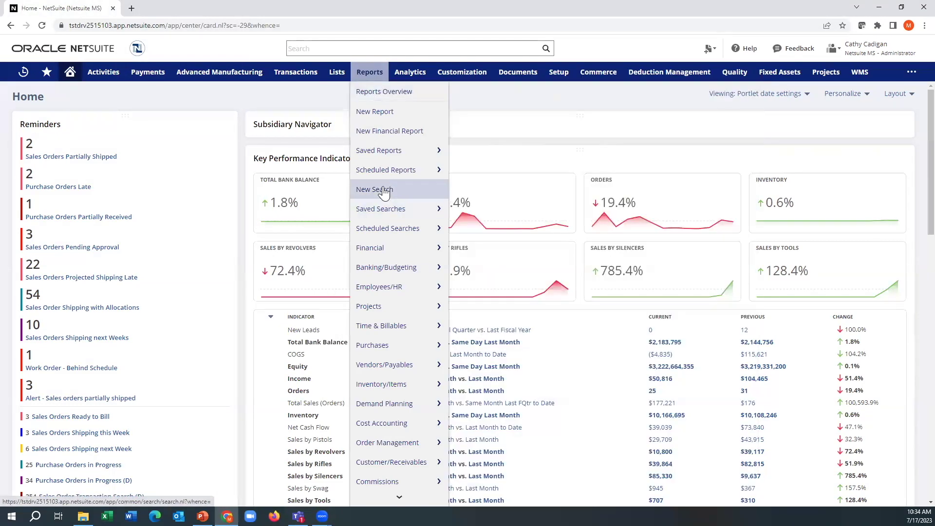
left_click(384, 192)
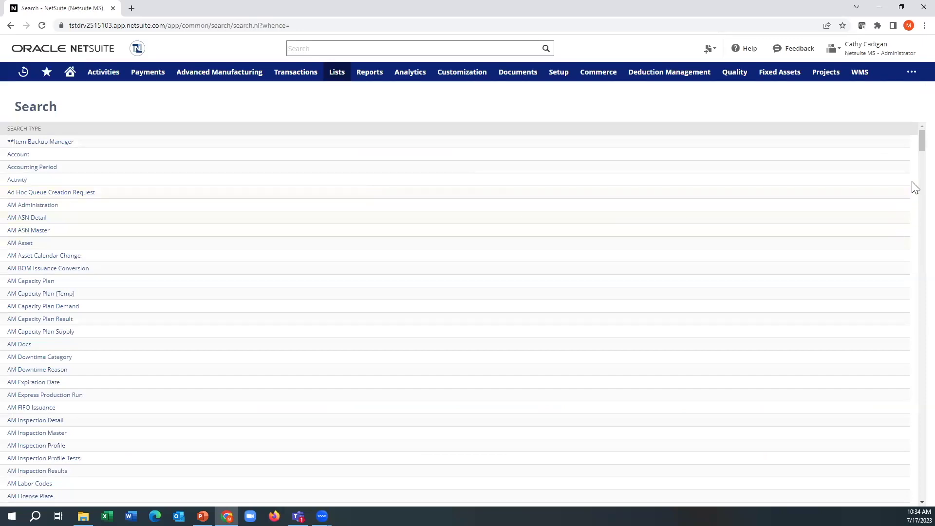
scroll(912, 146, "down", 20)
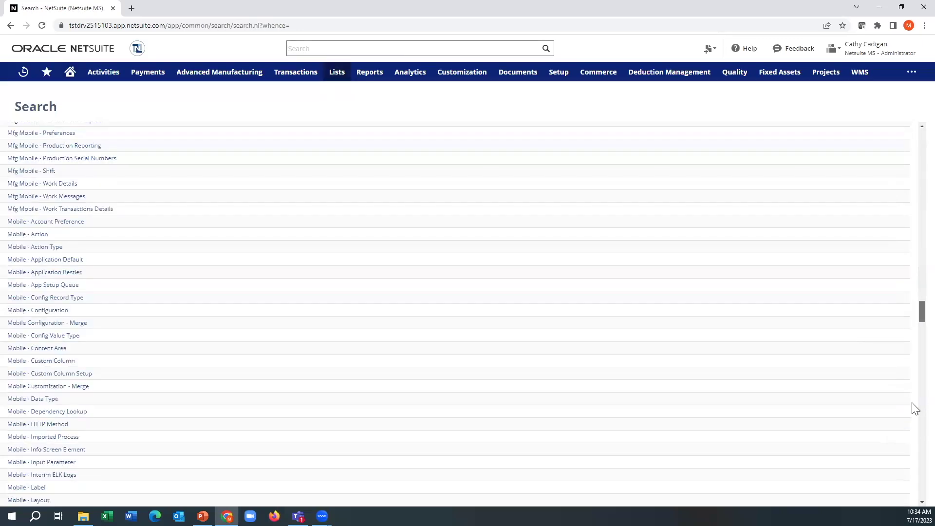
scroll(913, 441, "down", 18)
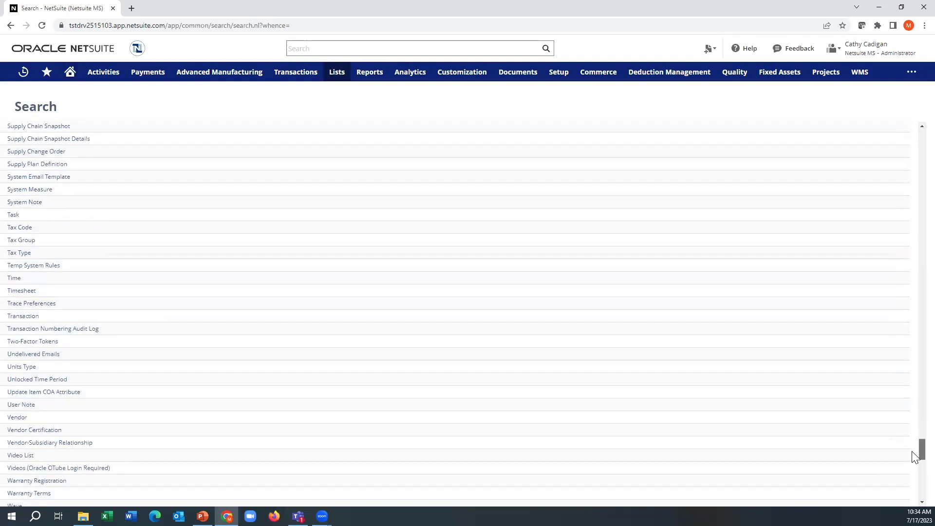
left_click(32, 317)
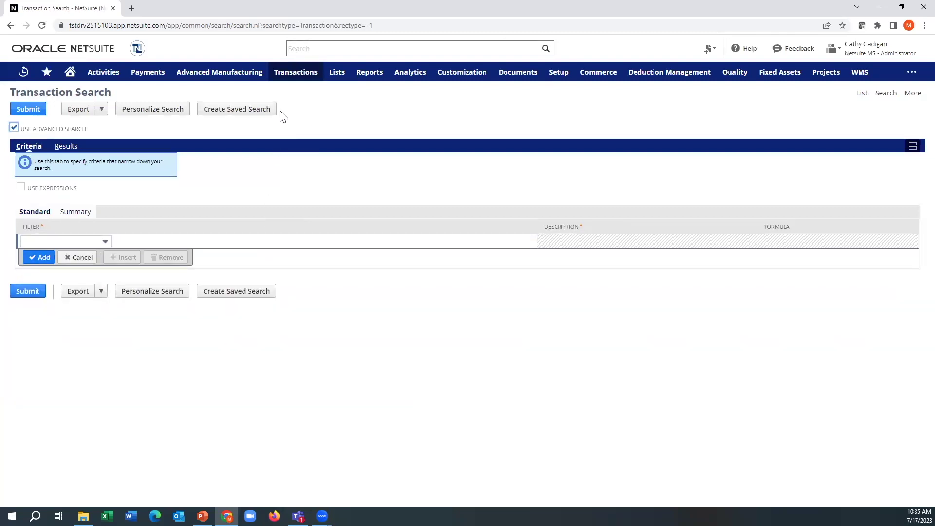
left_click(265, 110)
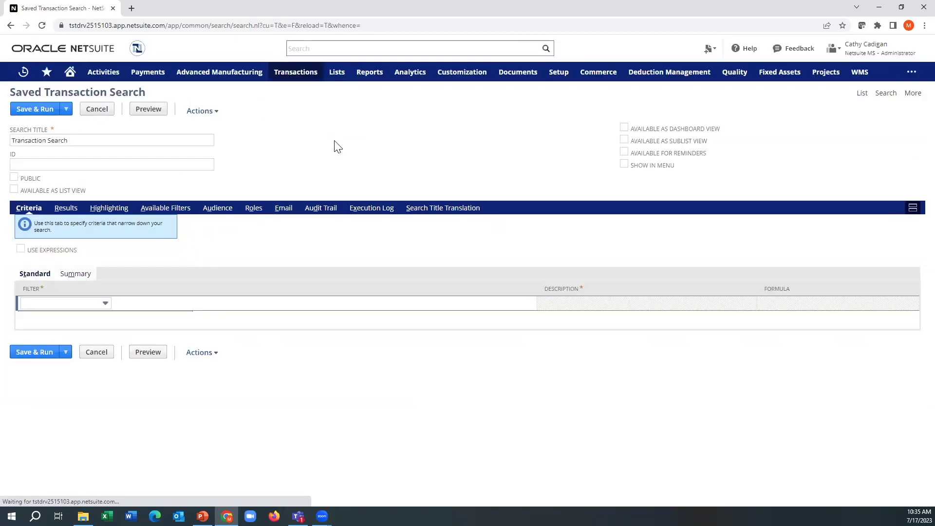
Title the search KPI-Sales by Cookware, make it public, and make it available as list view, dashboard view, sublist view and for reminders
left_click_drag(101, 142, 9, 140)
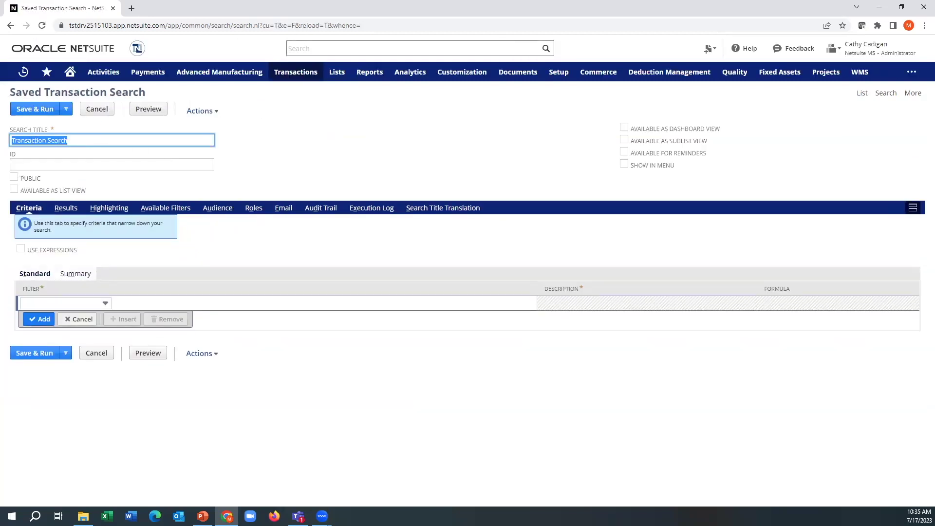
type("KPI-Sales by Cookware")
left_click(14, 177)
left_click(14, 190)
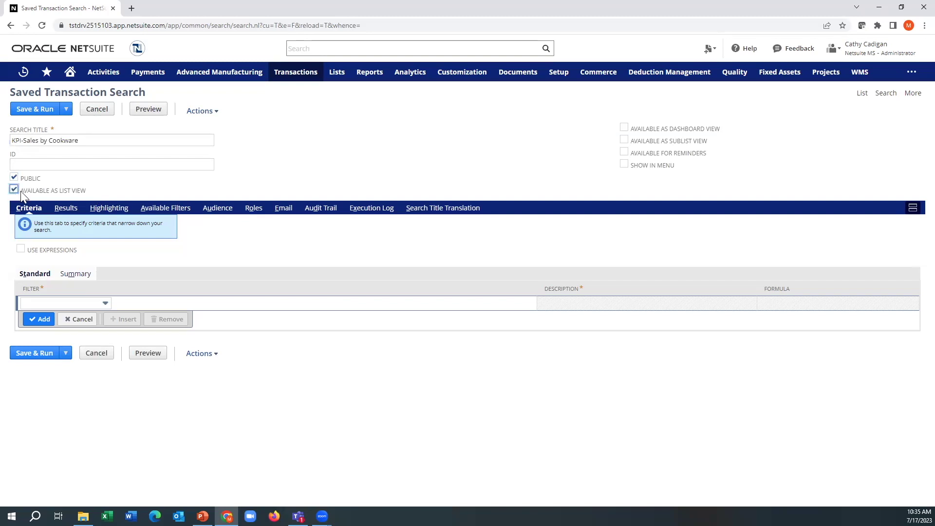
left_click(623, 127)
left_click(624, 140)
left_click(623, 152)
Add a Type criterion that limits the search to any of Sales Order
left_click(55, 306)
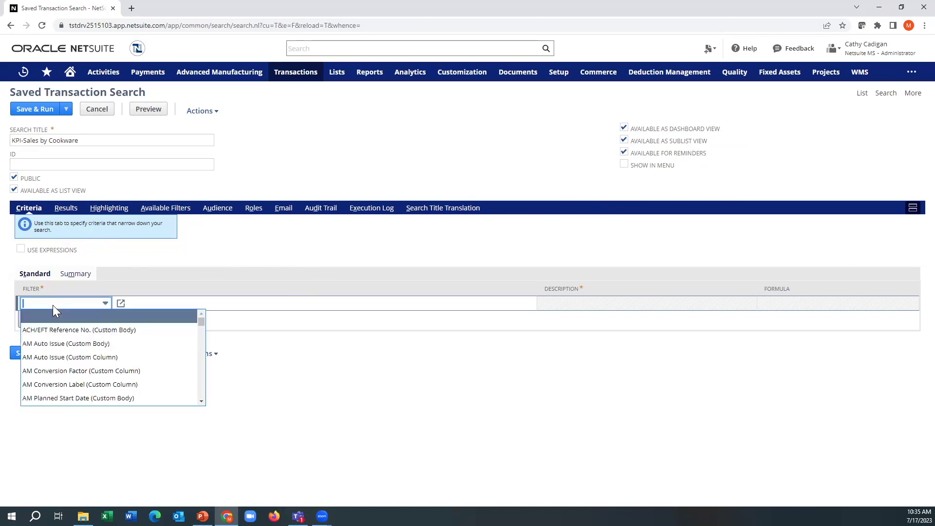
type("tatype")
left_click(42, 317)
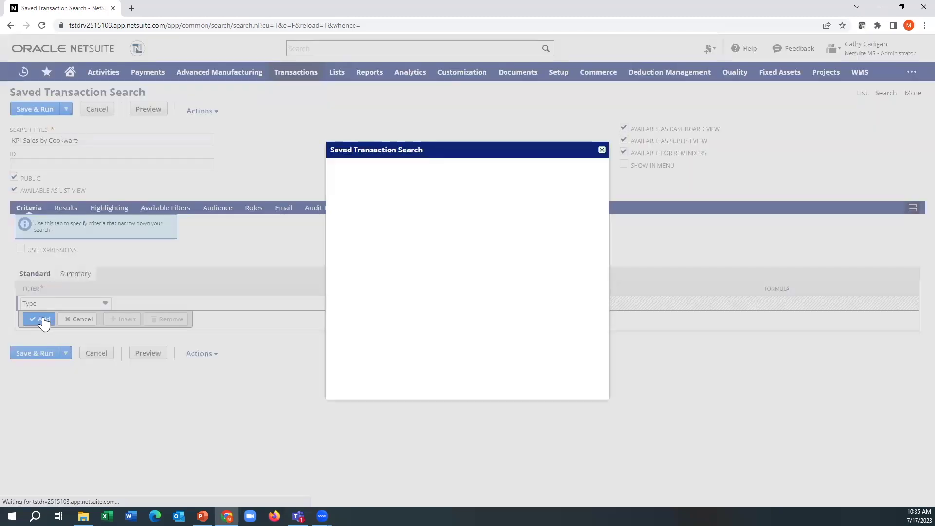
left_click(374, 244)
type("sales")
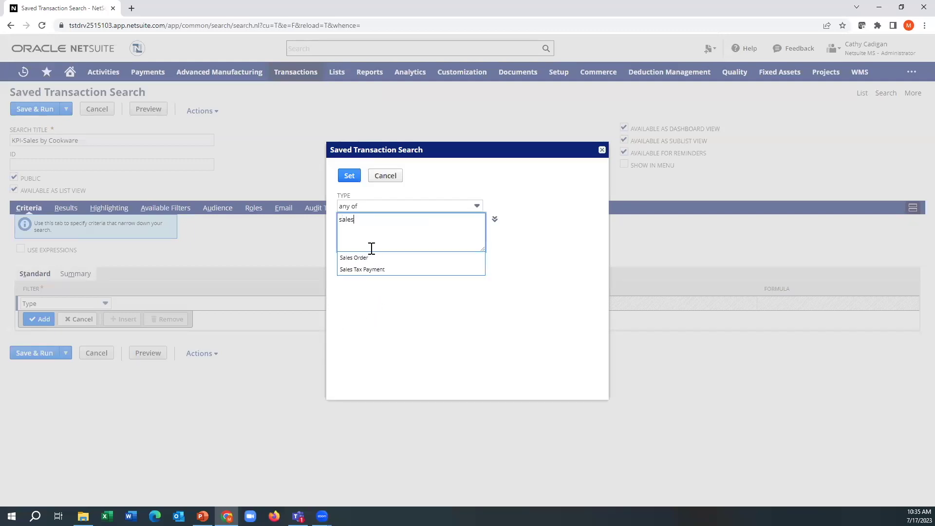
left_click(363, 258)
left_click(349, 176)
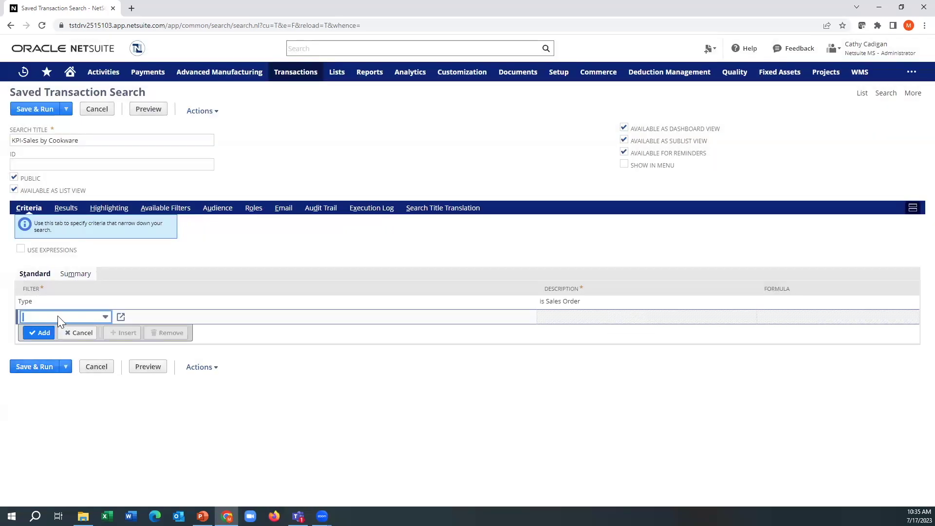
Add a Main Line criterion to the search and set it to No
left_click(57, 316)
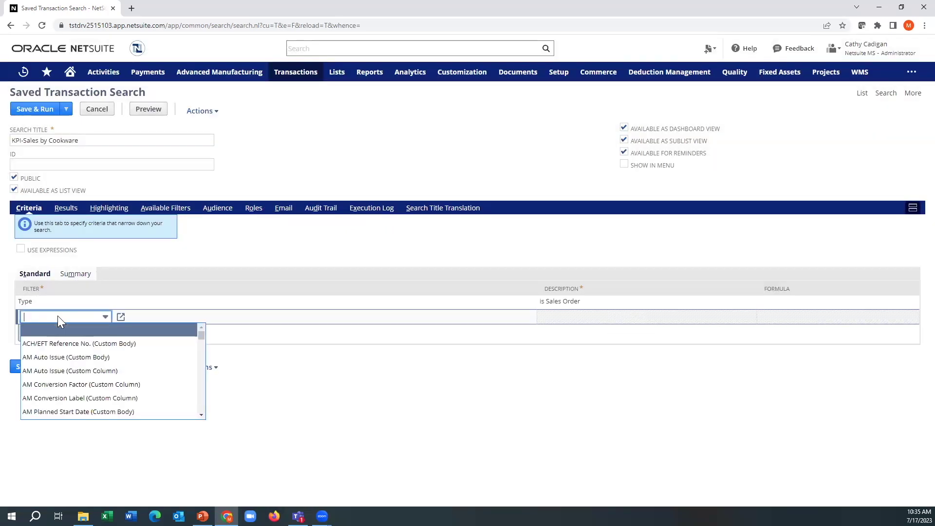
type("Main Line")
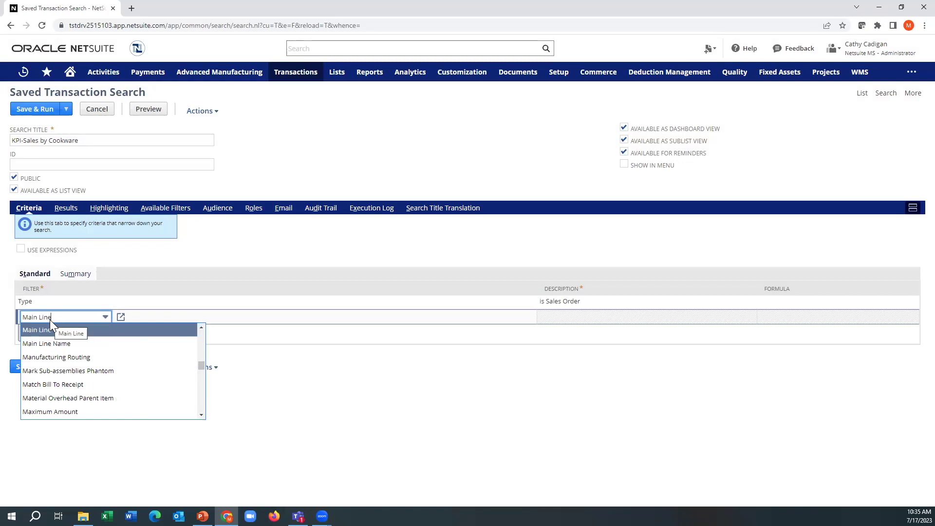
left_click(50, 322)
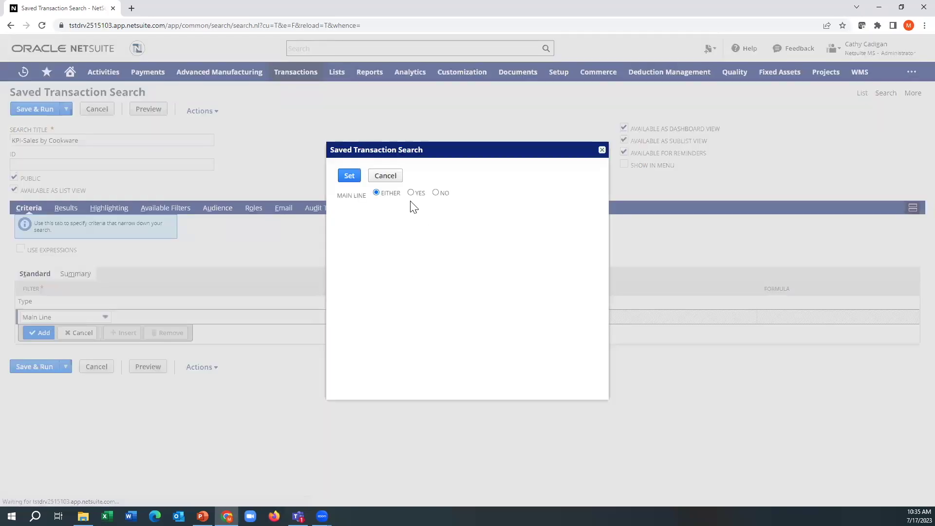
left_click(435, 193)
left_click(349, 175)
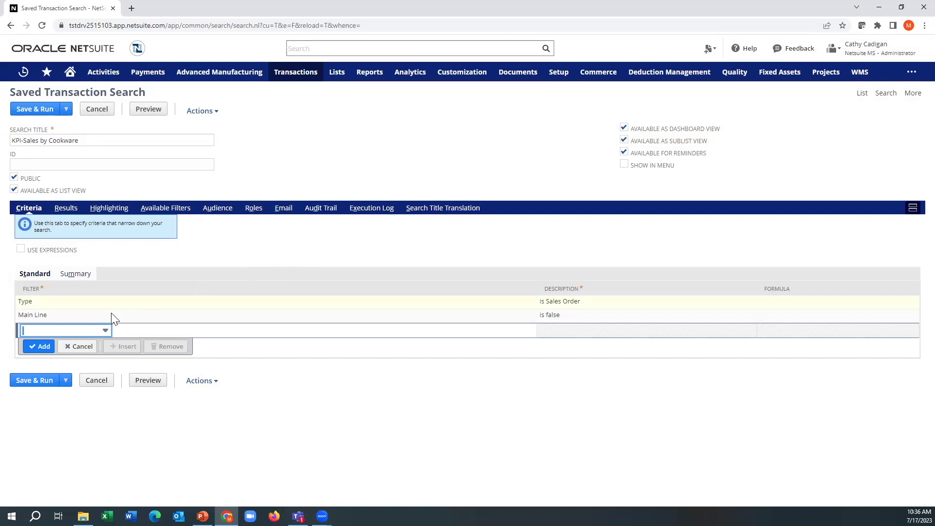
Add a criterion from the Item fields requiring Item Type 1 (Custom) to start with Cookware
left_click(89, 331)
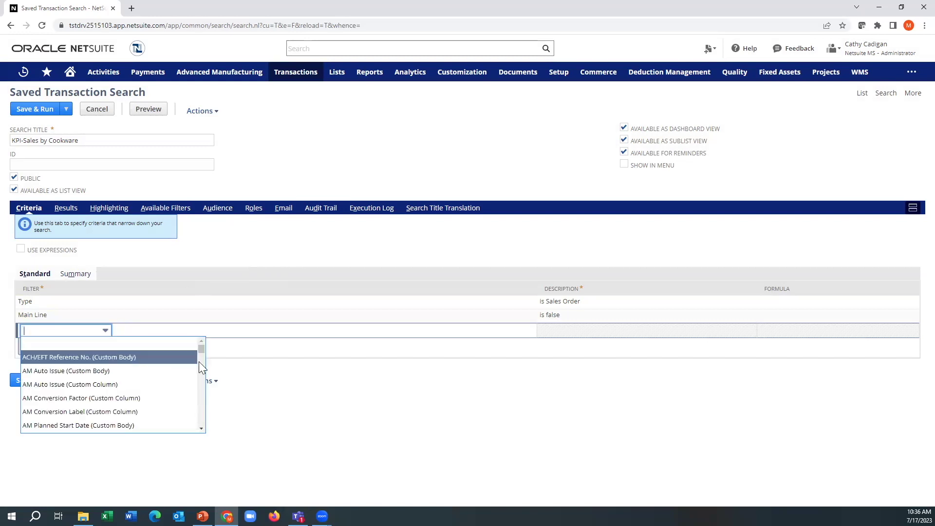
left_click_drag(202, 349, 203, 404)
scroll(125, 411, "down", 5)
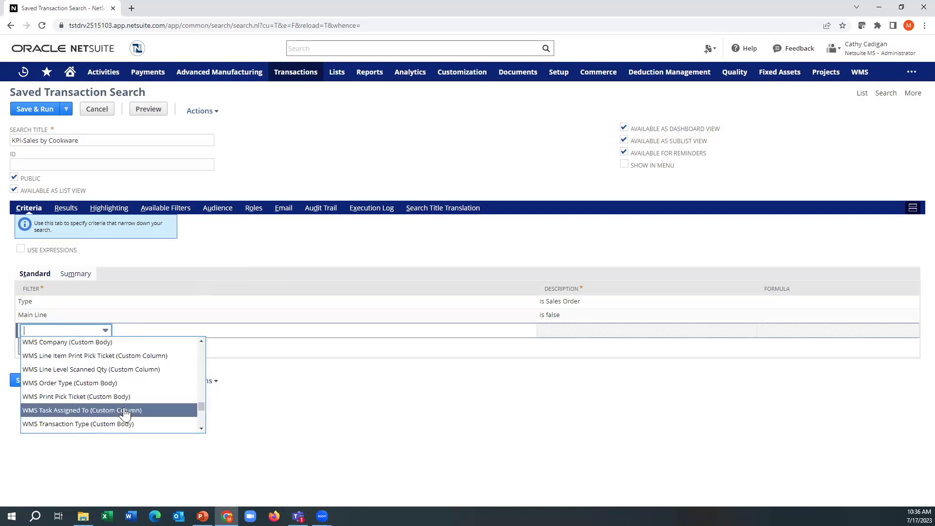
scroll(125, 413, "down", 10)
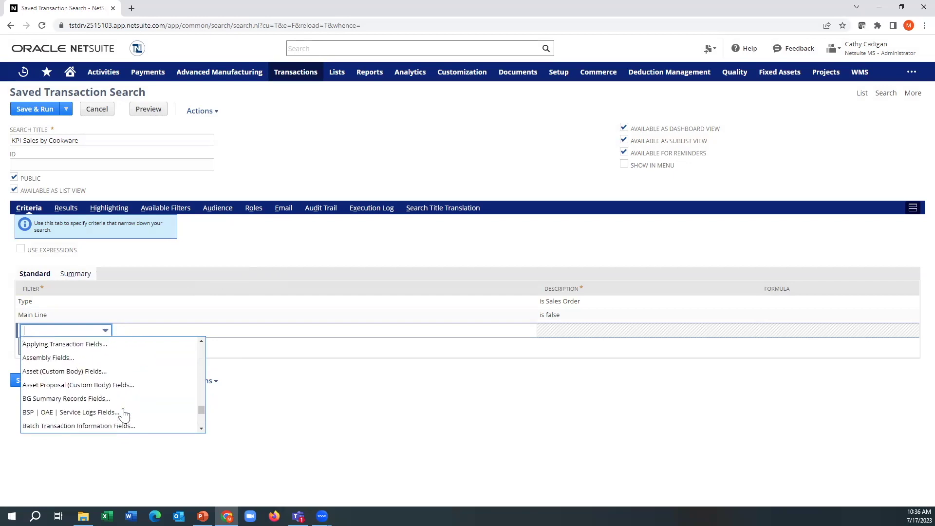
scroll(124, 414, "down", 10)
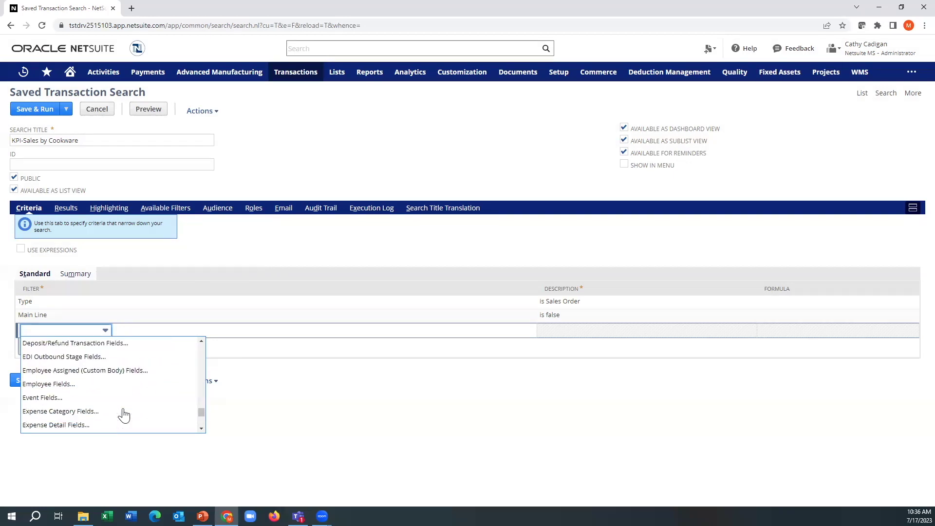
scroll(122, 414, "down", 8)
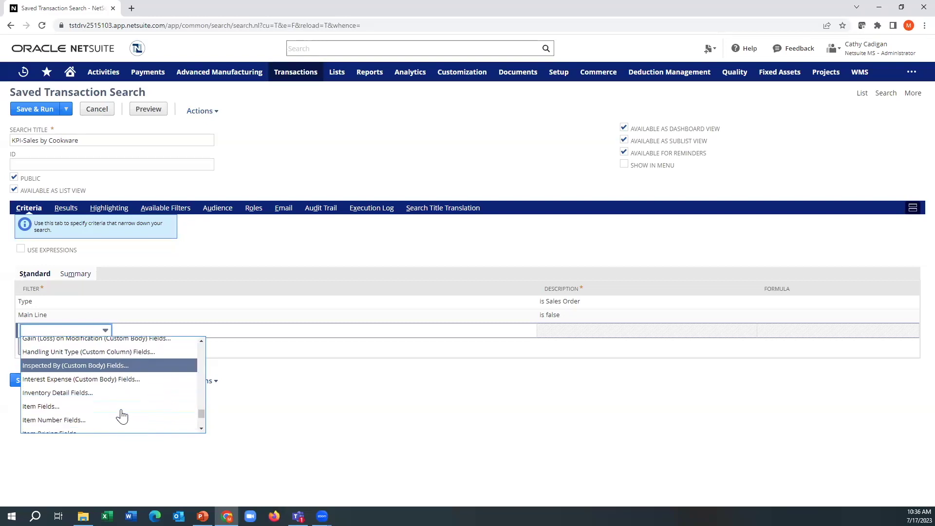
left_click(83, 407)
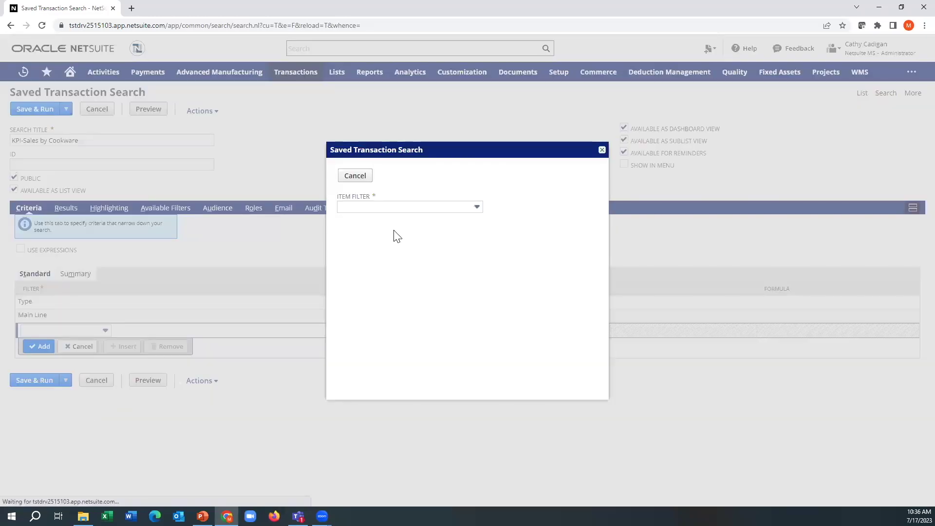
left_click(407, 209)
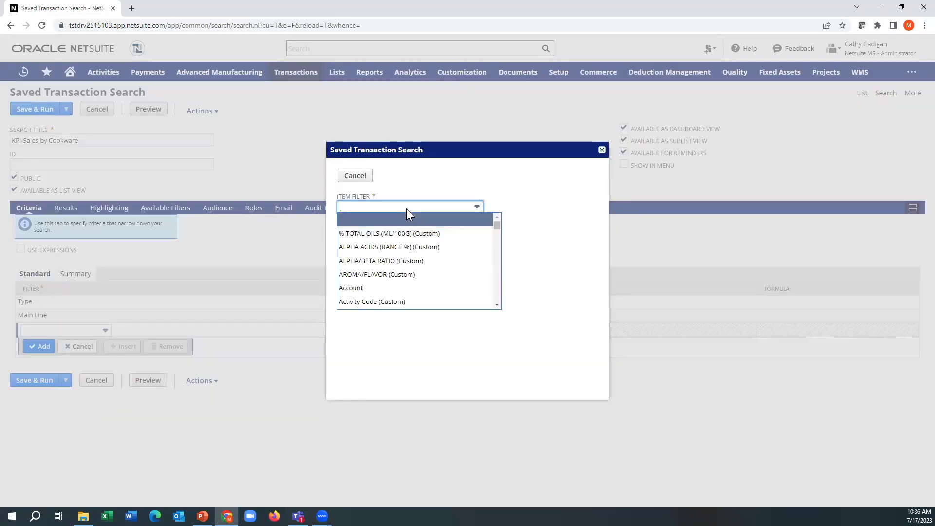
type("item")
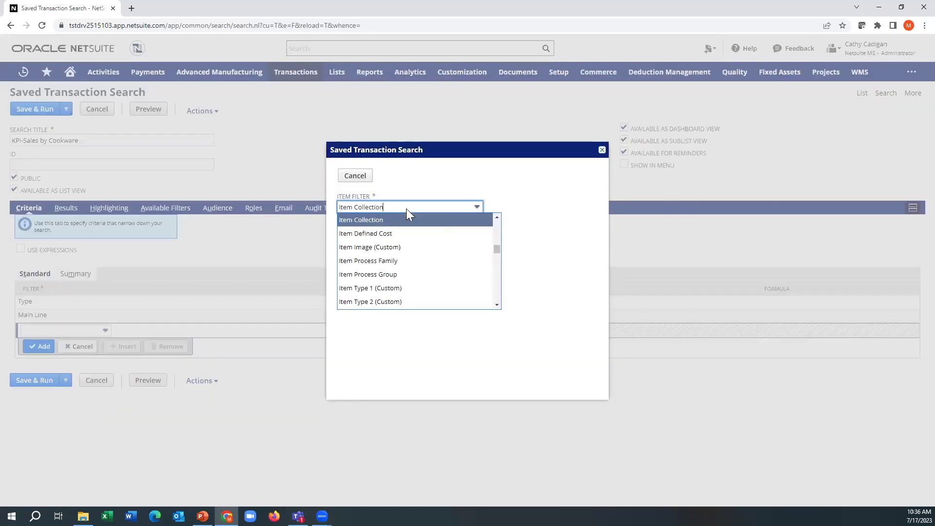
left_click(401, 287)
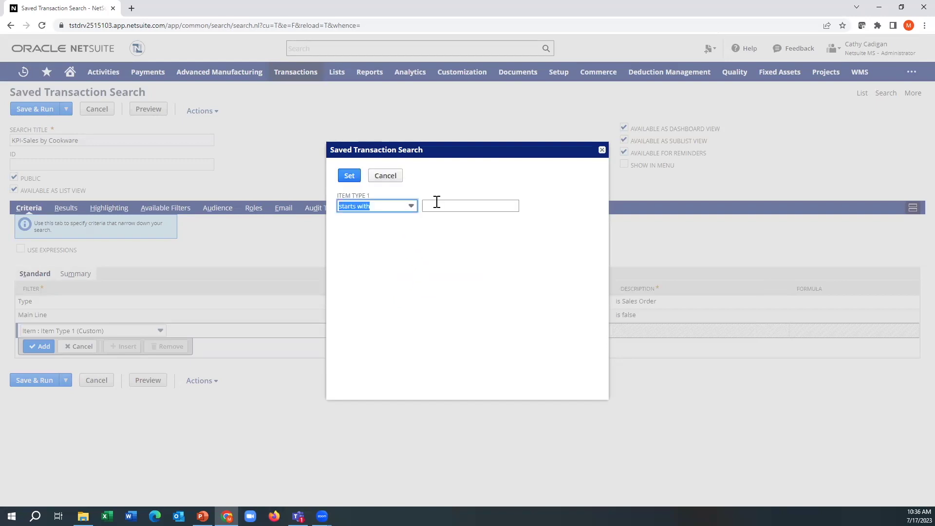
left_click(435, 205)
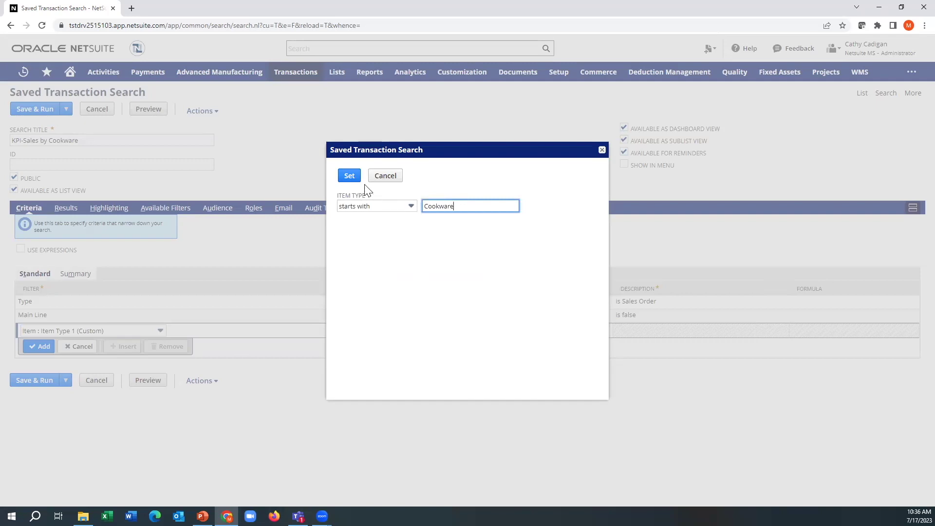
left_click(348, 176)
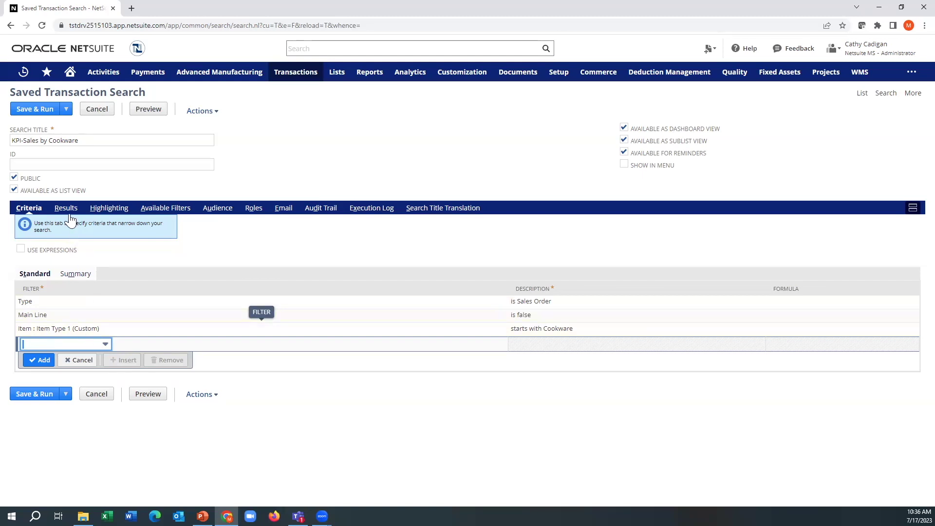
Remove the unneeded result columns, including all custom body fields, keeping Date, Type, Document Number, Name, Account, Memo and Amount
left_click(104, 344)
scroll(173, 326, "up", 10)
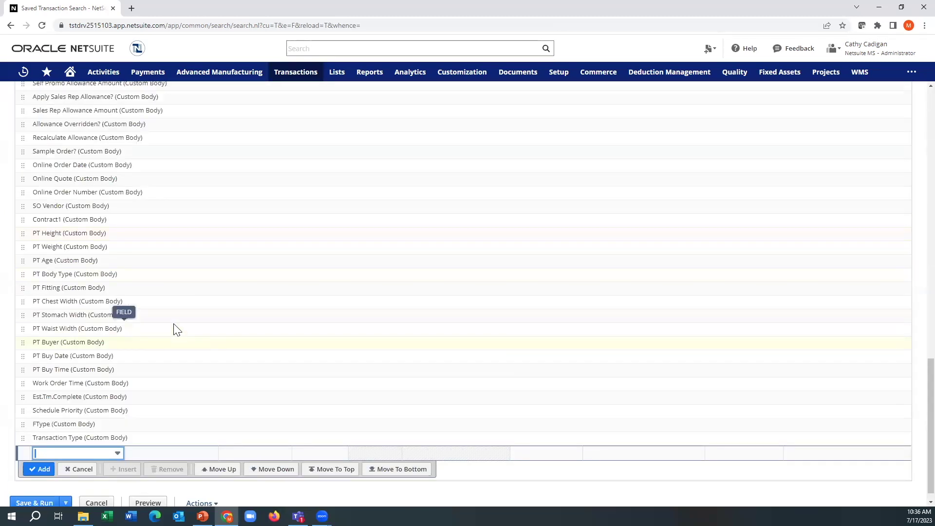
scroll(161, 324, "up", 2)
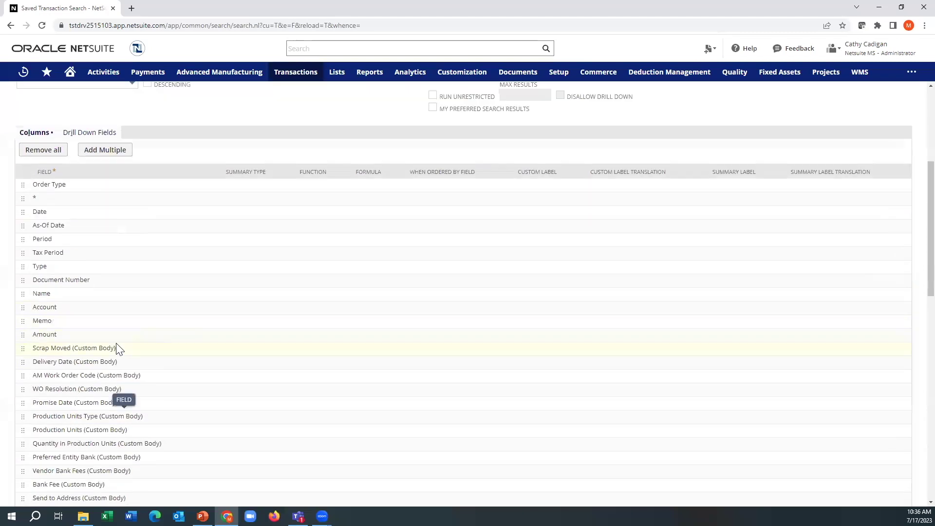
left_click(109, 347)
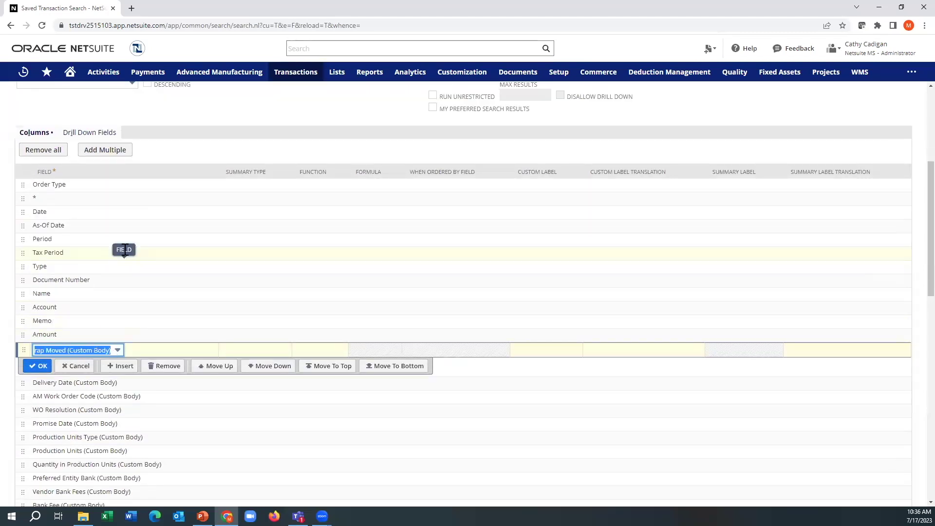
left_click(162, 373)
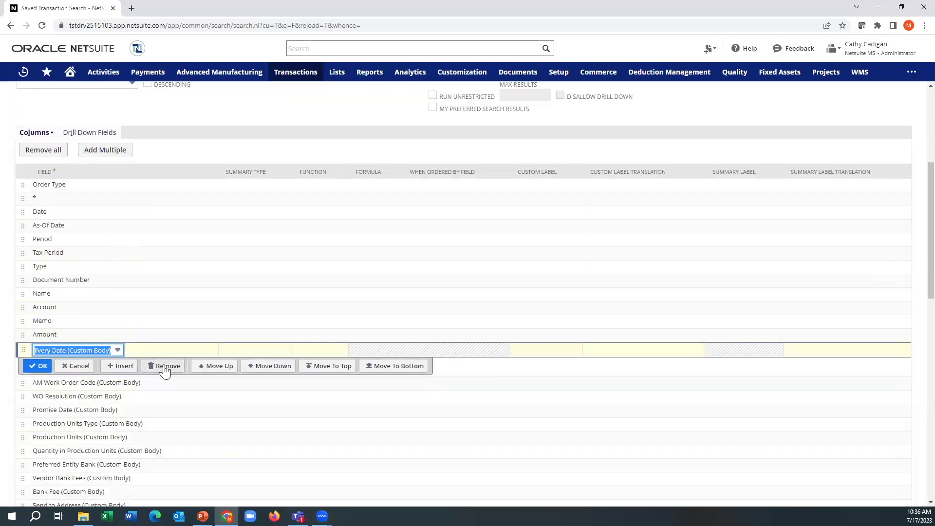
left_click(165, 371)
left_click(168, 373)
left_click(161, 371)
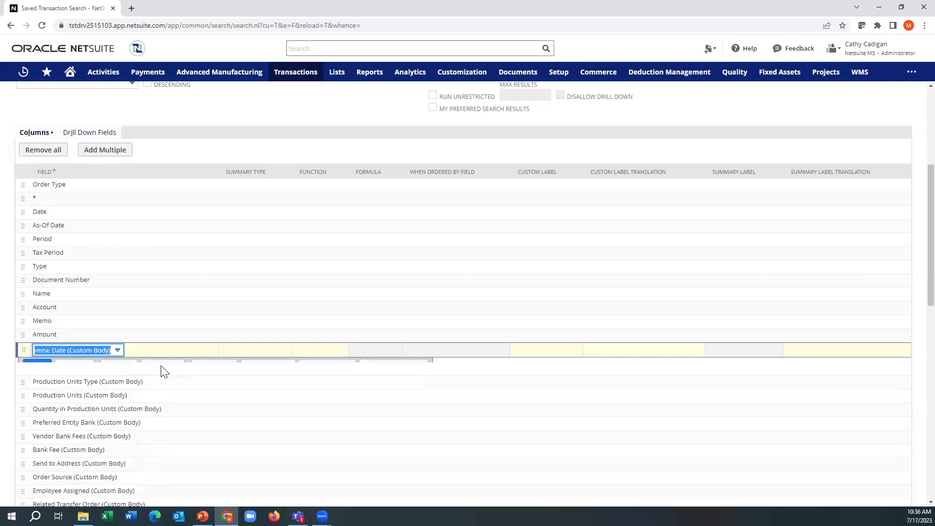
left_click(163, 373)
left_click(163, 373)
left_click(163, 373)
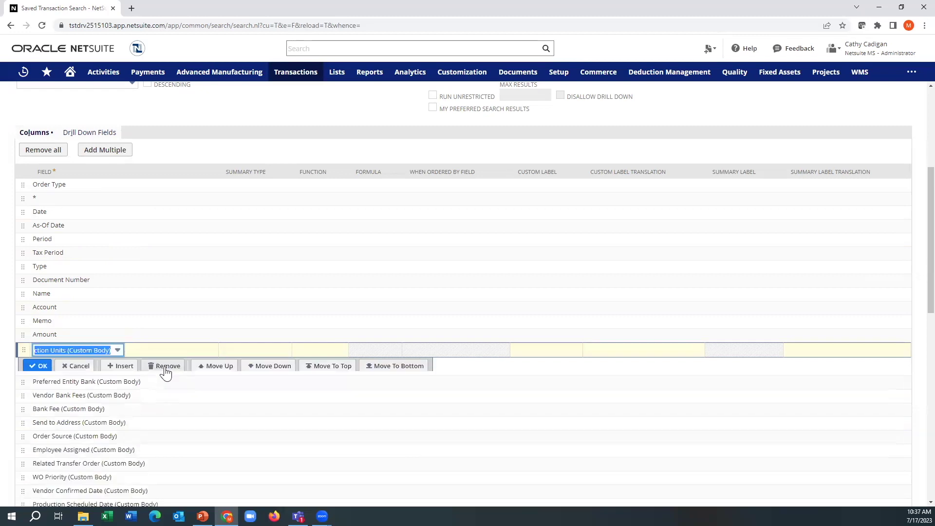
left_click(165, 373)
left_click(165, 374)
left_click(170, 371)
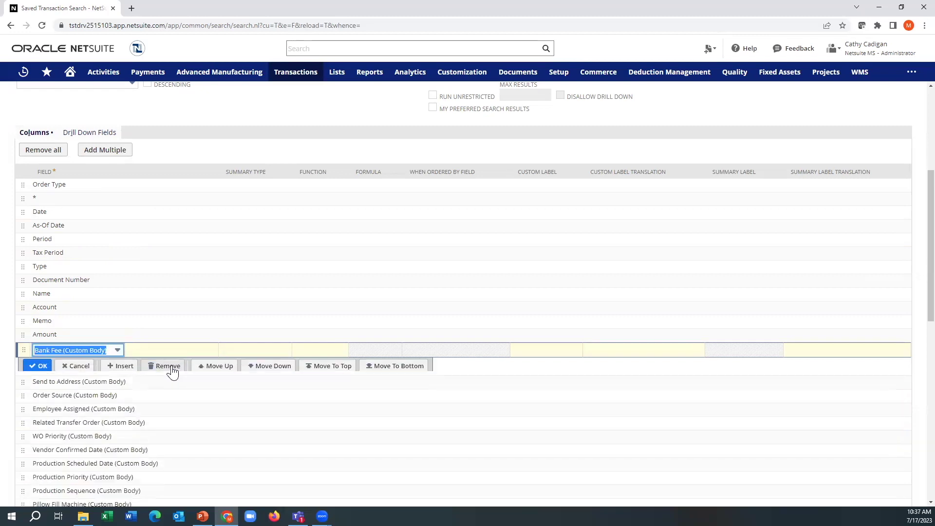
left_click(170, 371)
left_click(172, 372)
left_click(172, 372)
left_click(172, 371)
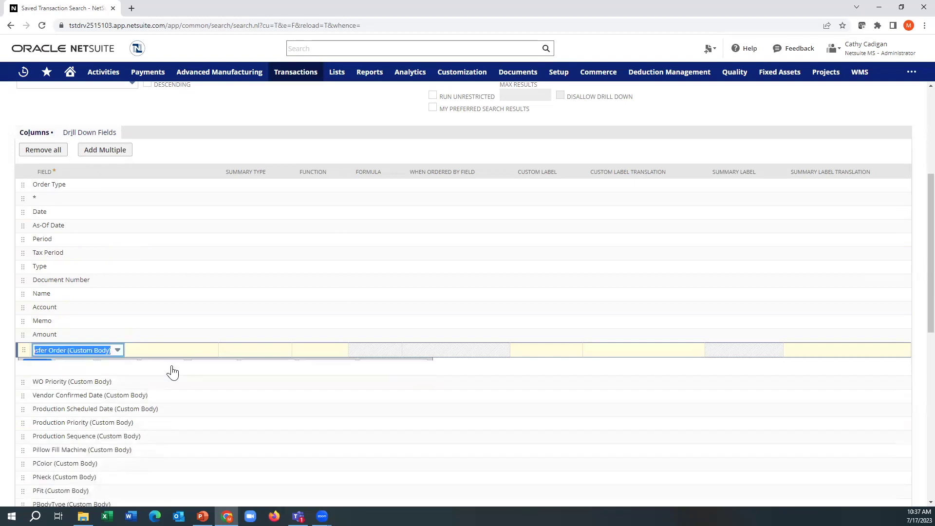
left_click(171, 372)
left_click(172, 372)
left_click(172, 372)
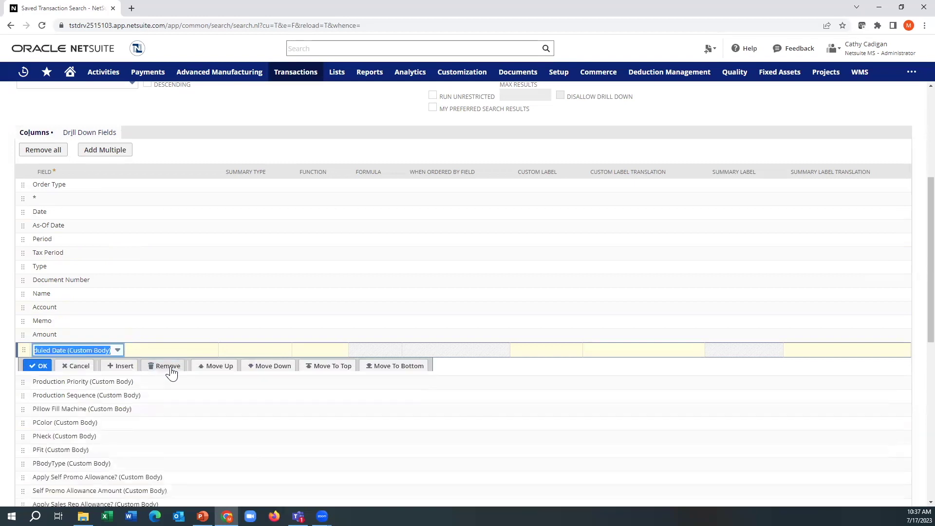
left_click(171, 372)
left_click(172, 373)
left_click(172, 373)
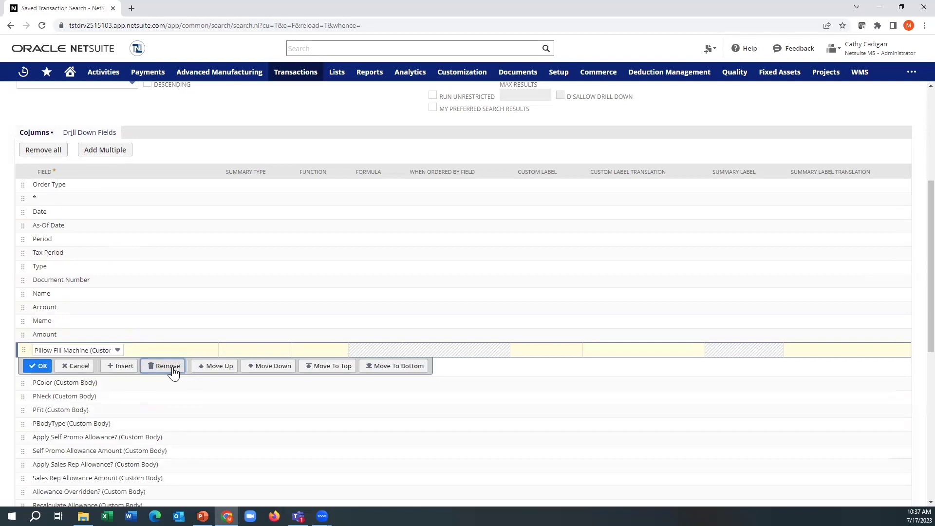
left_click(172, 373)
left_click(173, 373)
left_click(173, 372)
left_click(171, 372)
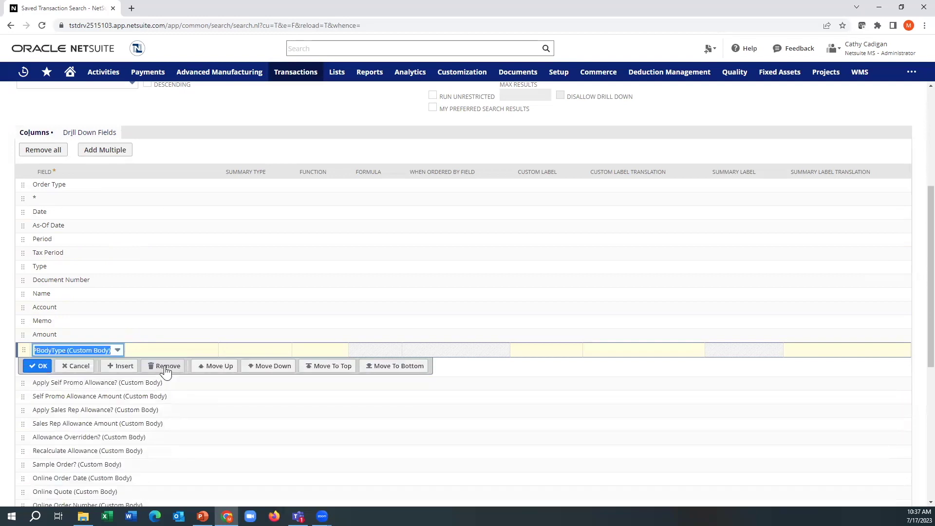
left_click(168, 373)
left_click(166, 373)
left_click(167, 372)
left_click(168, 373)
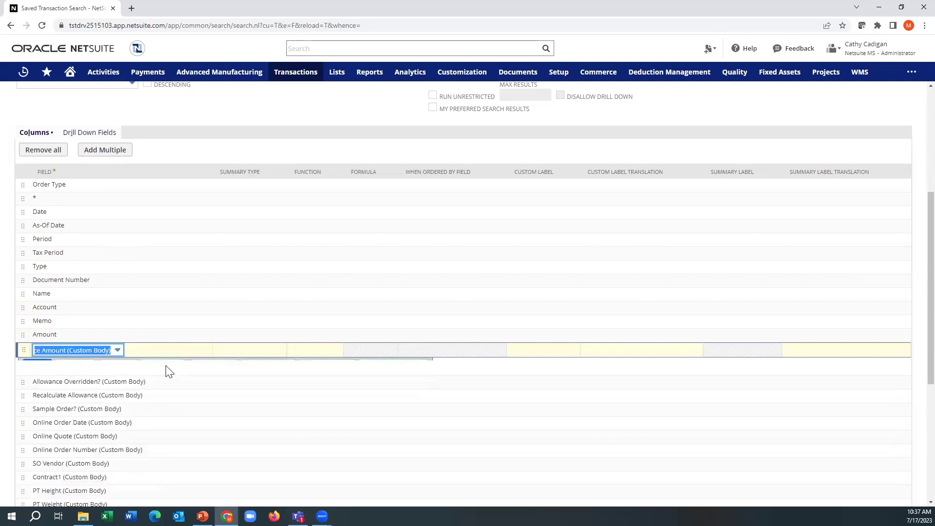
left_click(170, 372)
left_click(170, 371)
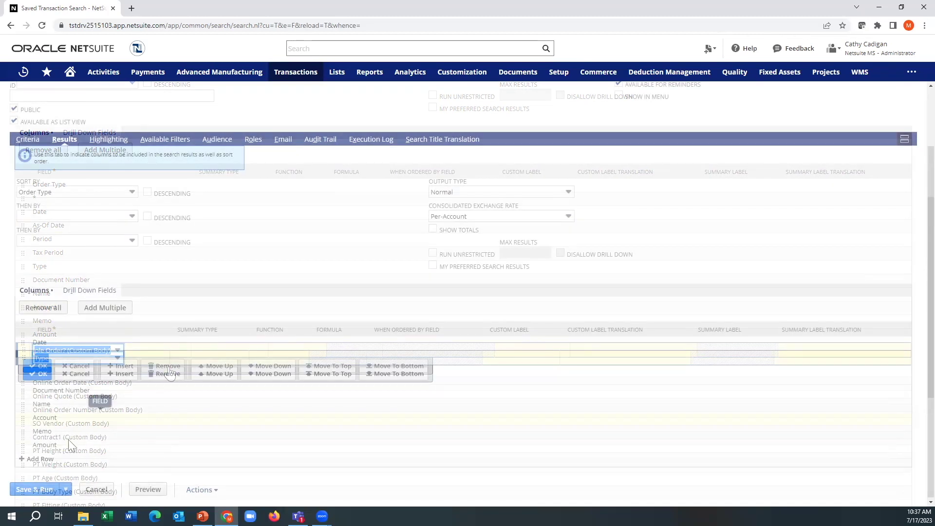
Add Item and Quantity as result columns below Amount
left_click(63, 445)
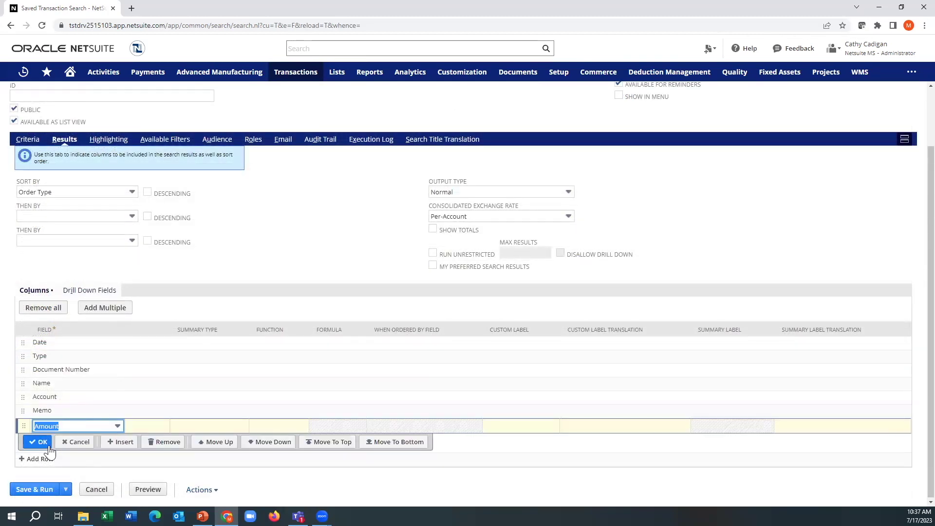
left_click(49, 443)
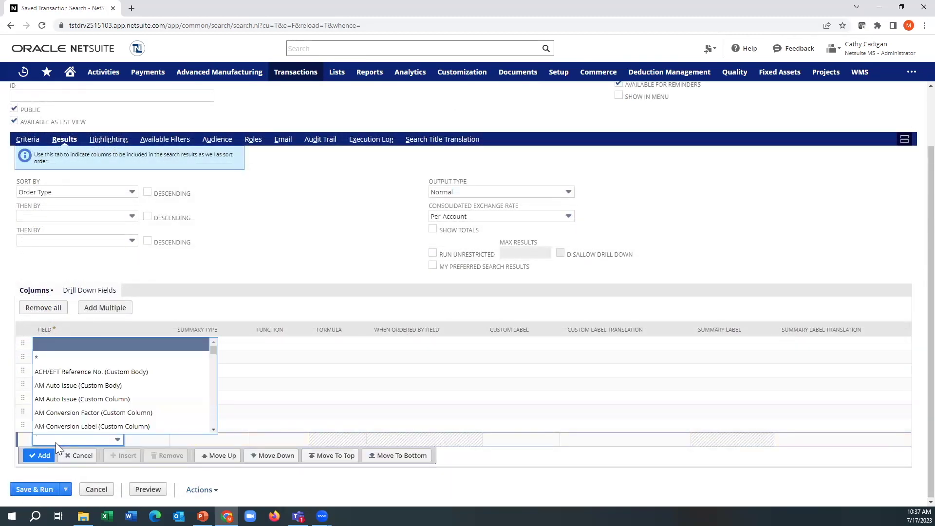
type("Item")
key("Return")
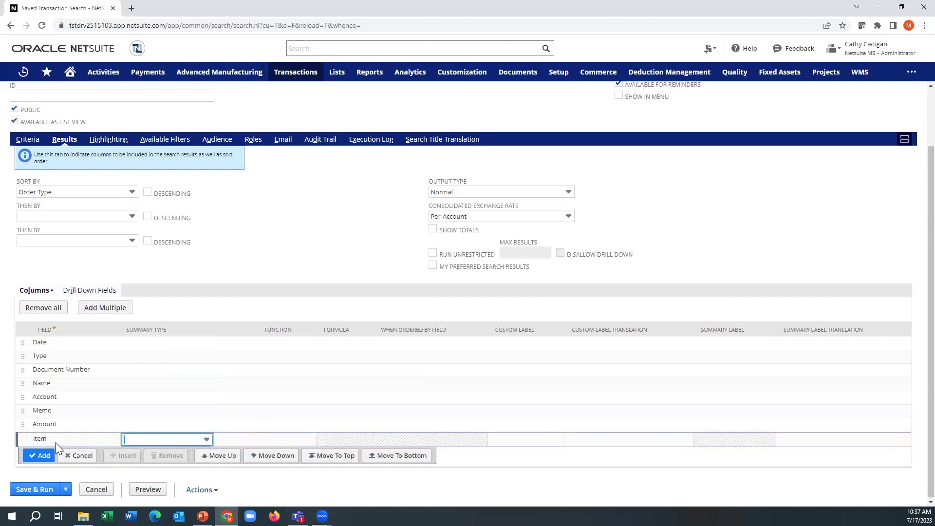
left_click(52, 455)
type("Quantity")
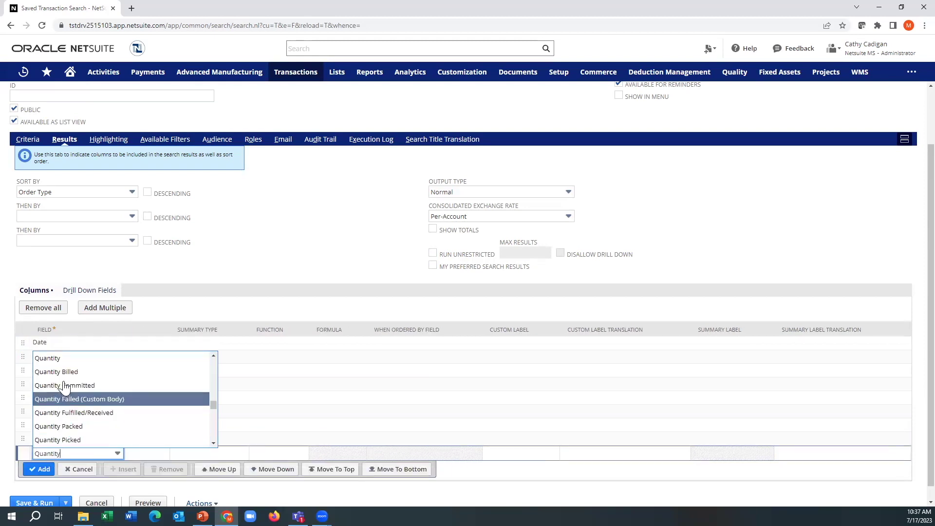
key("Return")
left_click(42, 472)
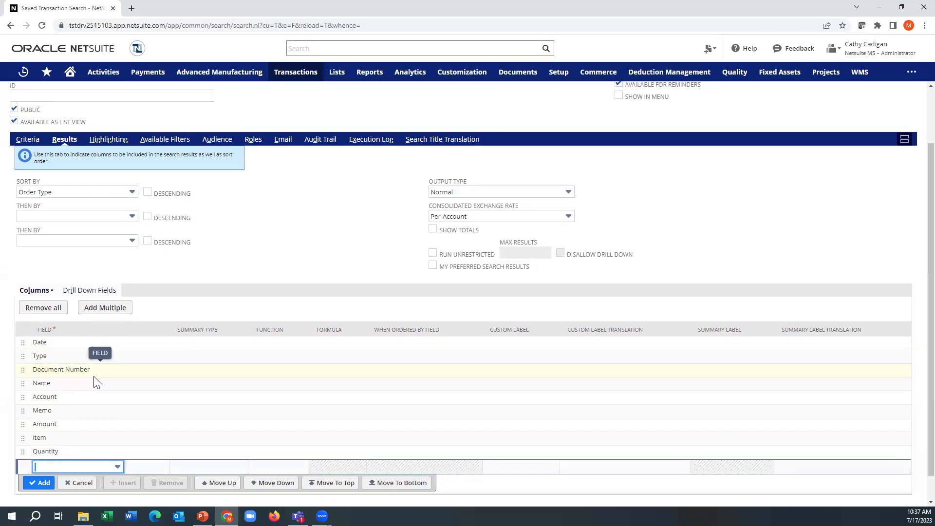
Add a result column for Item Type 1 (Custom) from the Item fields
left_click(92, 466)
left_click_drag(215, 378, 217, 439)
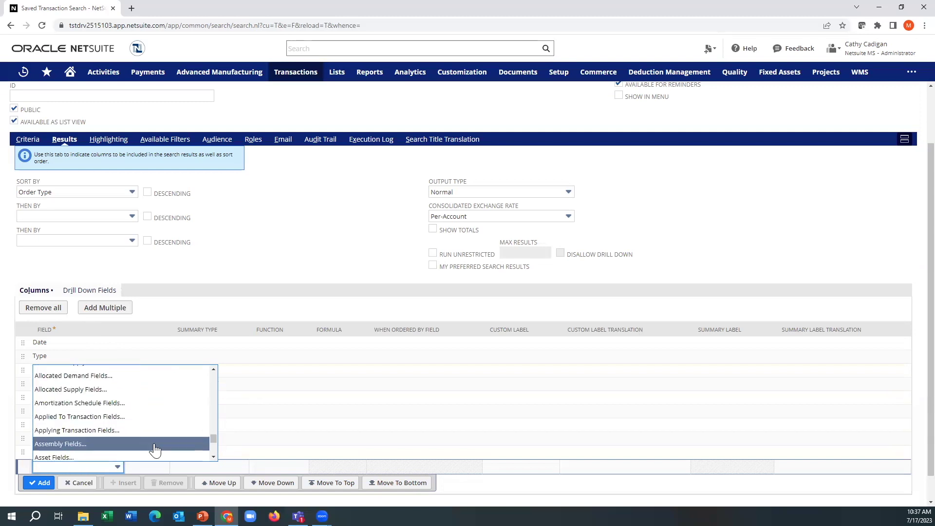
scroll(155, 449, "down", 3)
scroll(155, 449, "down", 10)
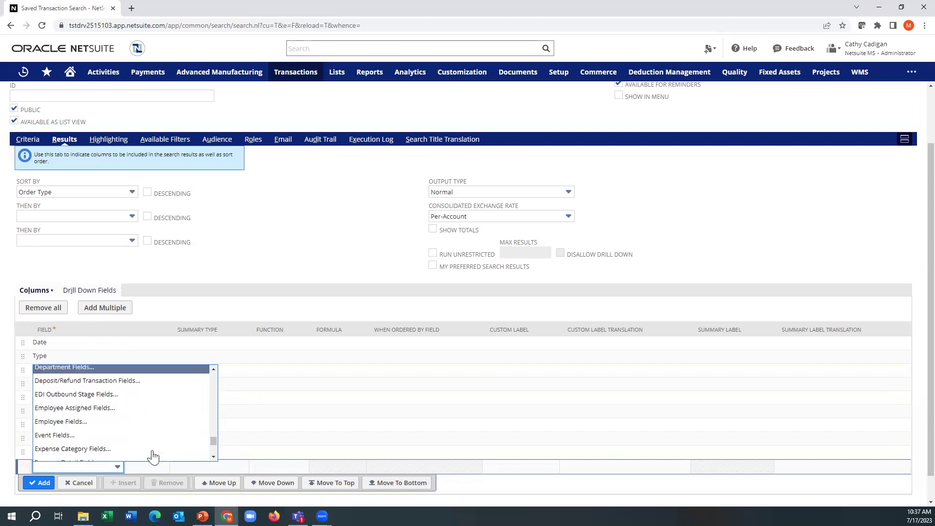
scroll(152, 456, "down", 3)
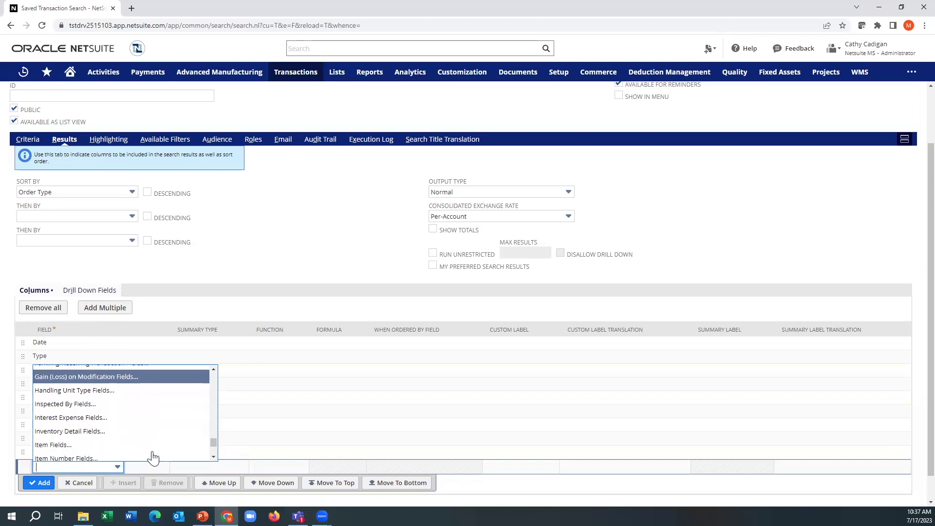
left_click(110, 444)
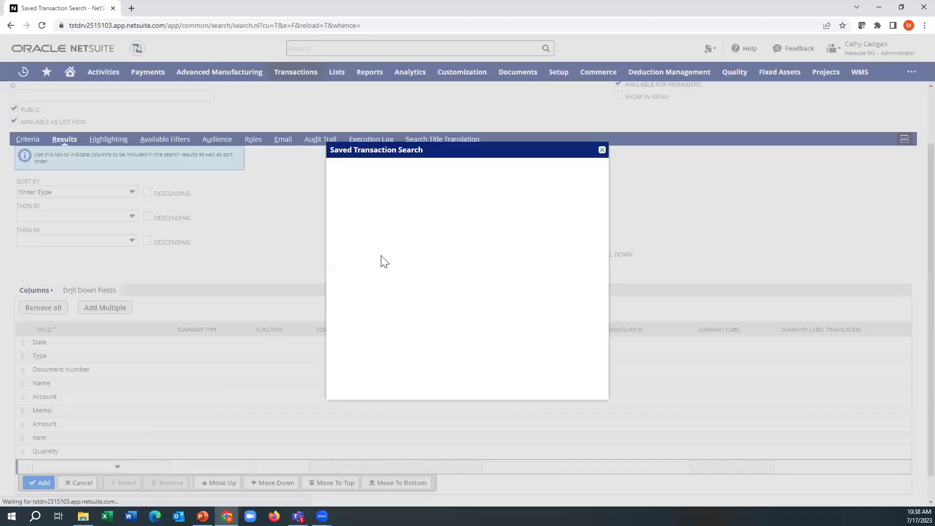
left_click(391, 207)
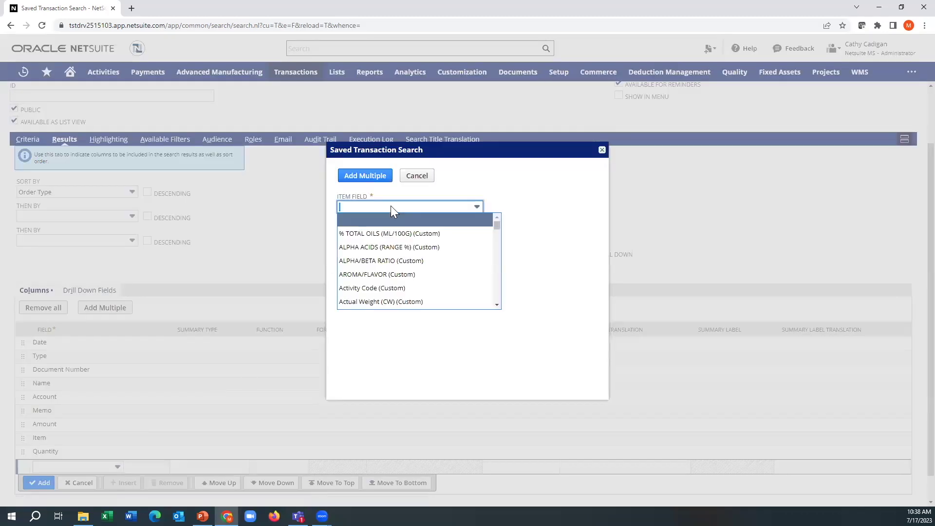
type("Item Collection")
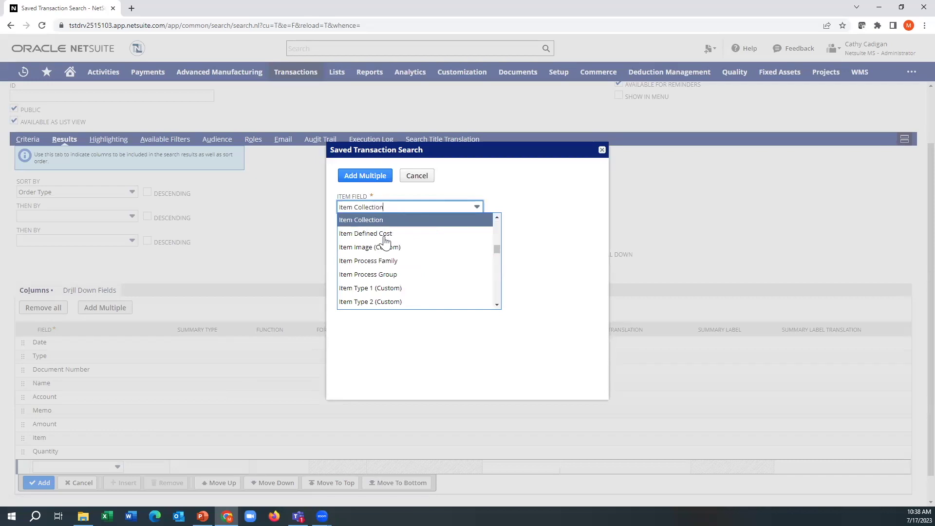
left_click(382, 288)
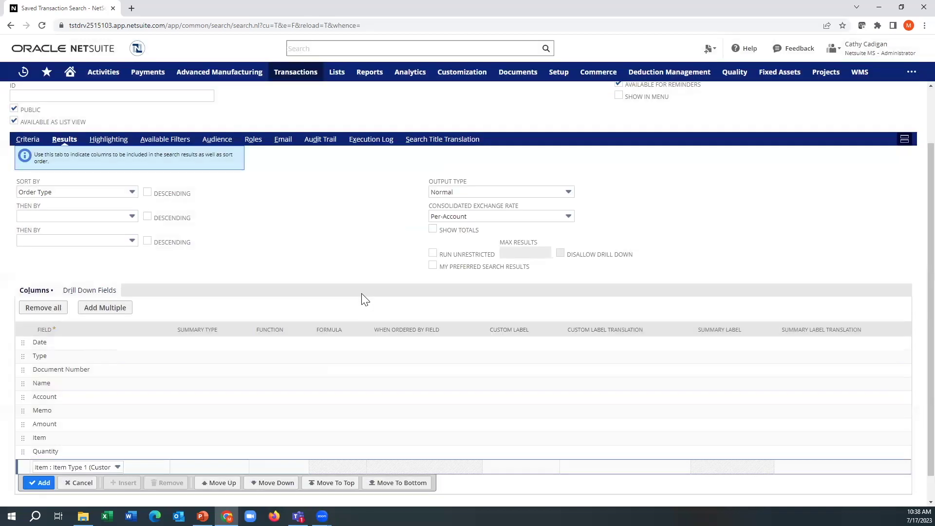
left_click(38, 482)
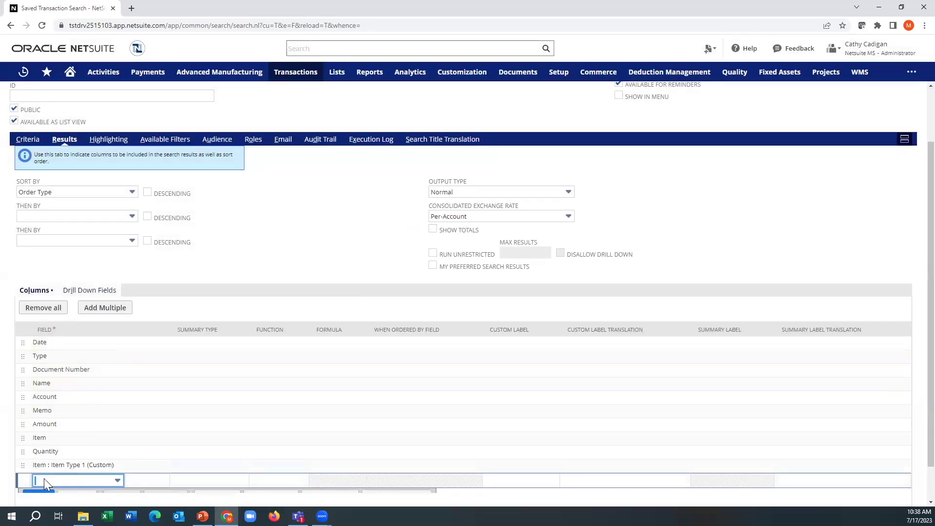
Set the search results to sort by Date
left_click(49, 194)
type("Date")
left_click(69, 205)
left_click(294, 229)
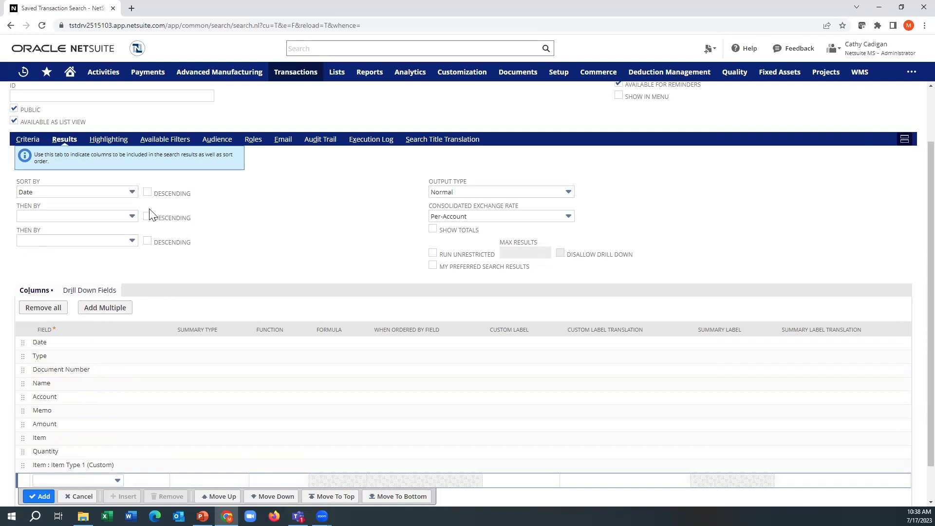
Add Date as an available filter and show it in the filter region
left_click(160, 140)
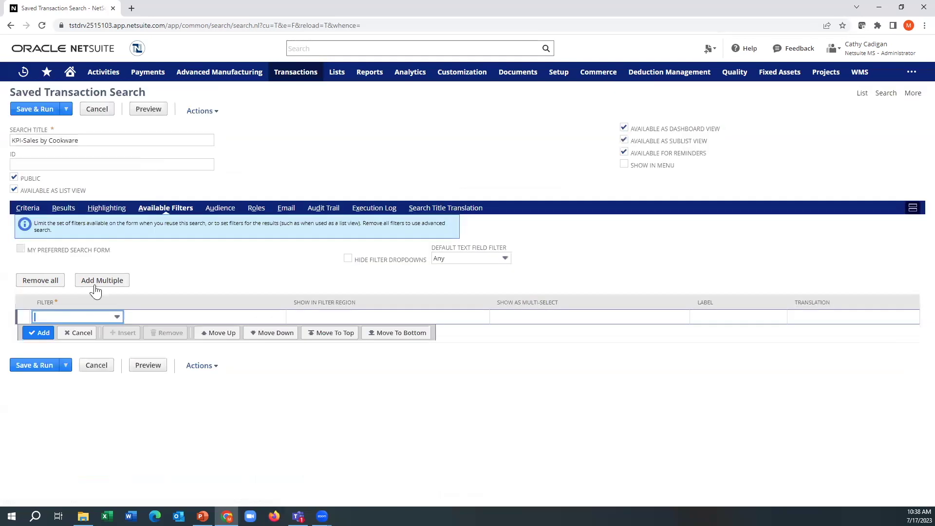
left_click(73, 316)
type("Date")
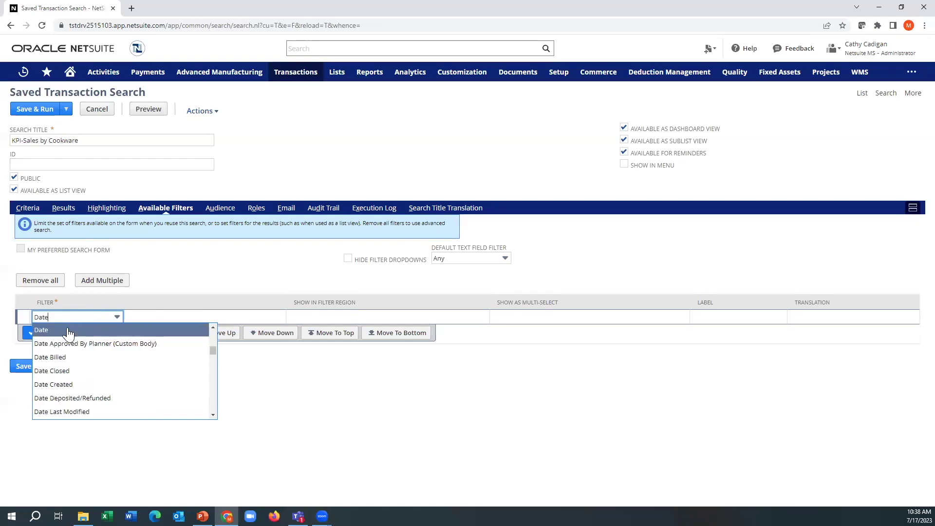
left_click(64, 330)
key("Tab")
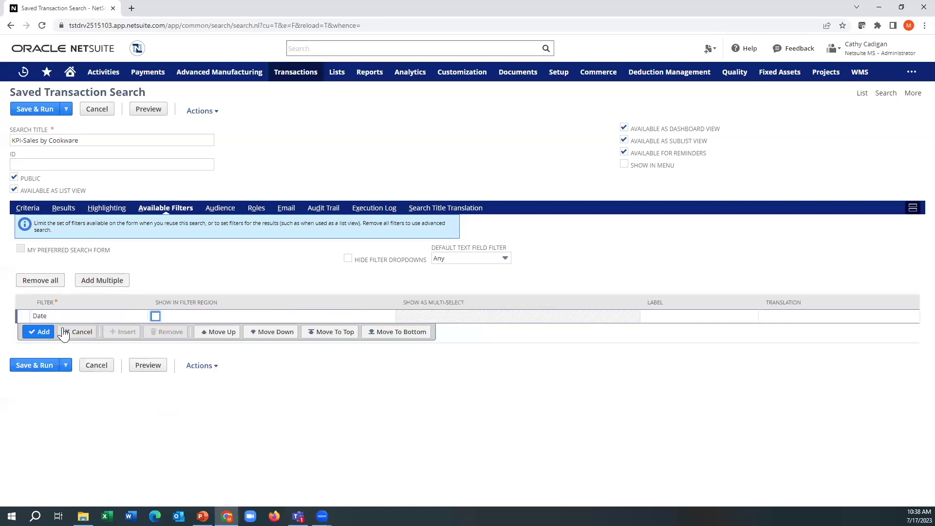
left_click(42, 333)
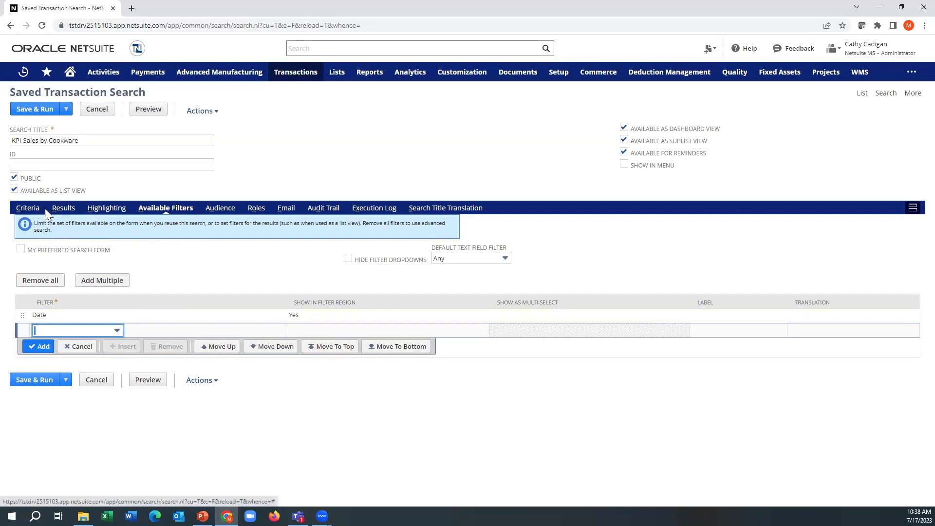
Set the summary type of the Amount result column to Sum
left_click(63, 208)
scroll(149, 418, "down", 2)
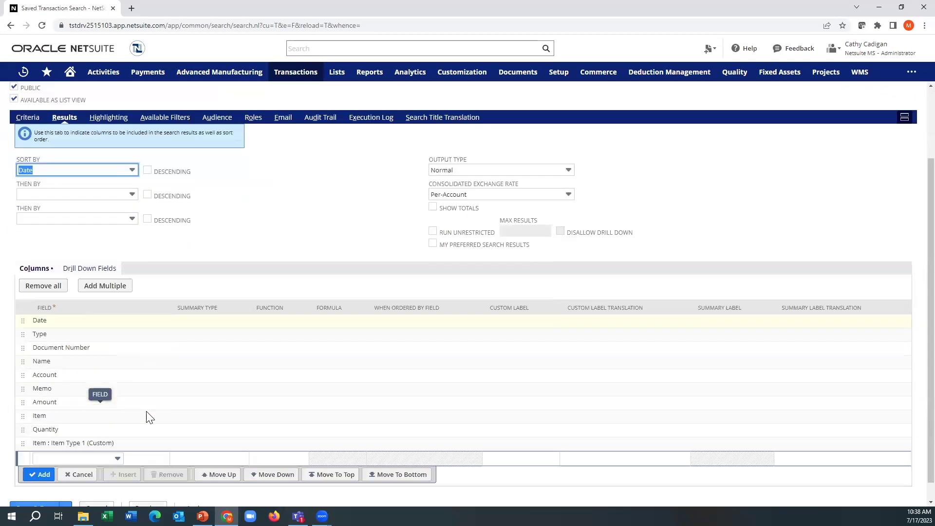
scroll(146, 417, "down", 1)
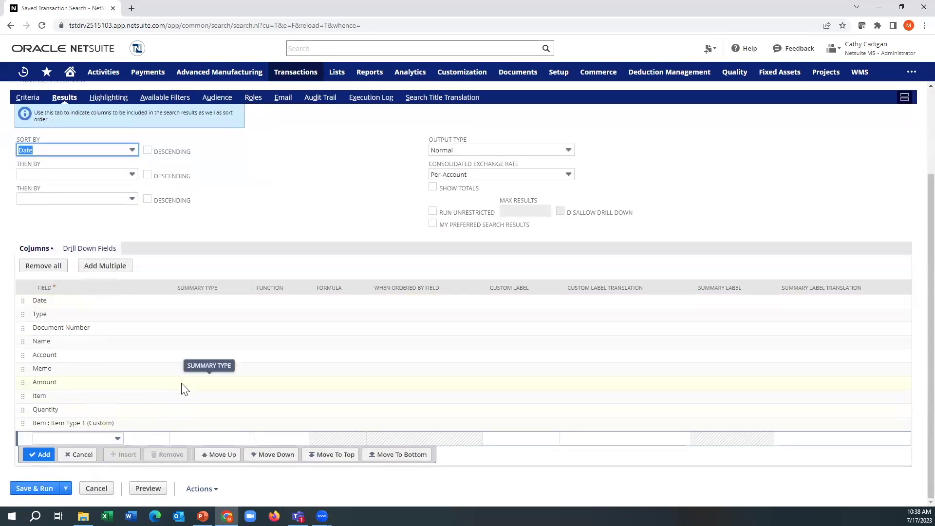
left_click(185, 389)
left_click(180, 387)
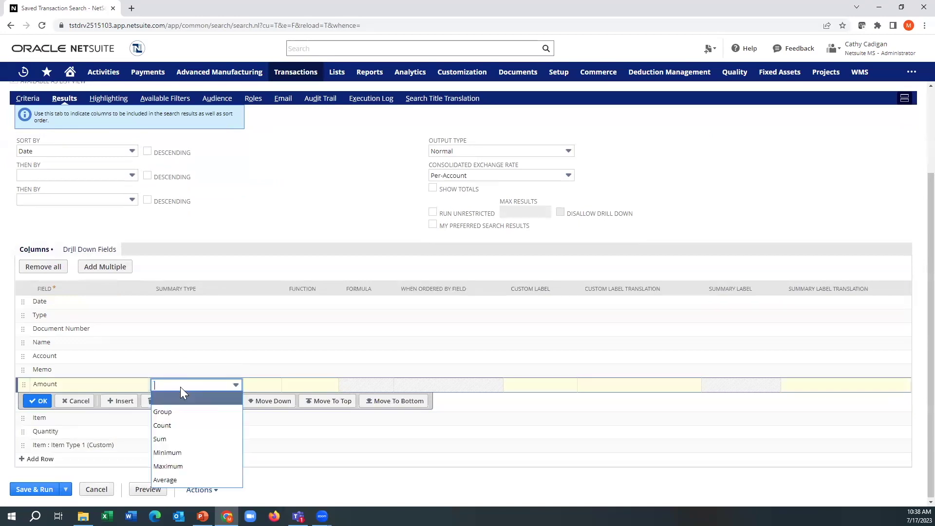
left_click(184, 438)
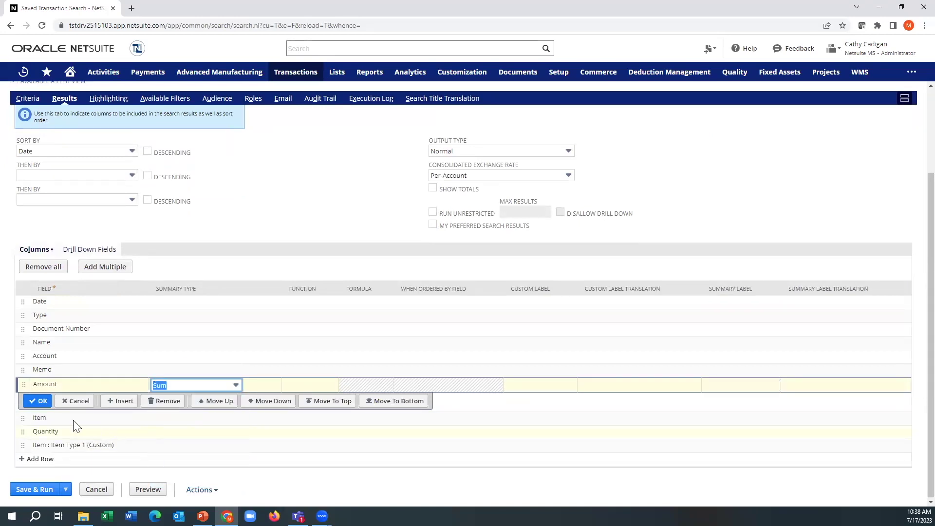
Save and run the KPI-Sales by Cookware search after reviewing its criteria, result columns and available filters, and check the summed amount
left_click(39, 402)
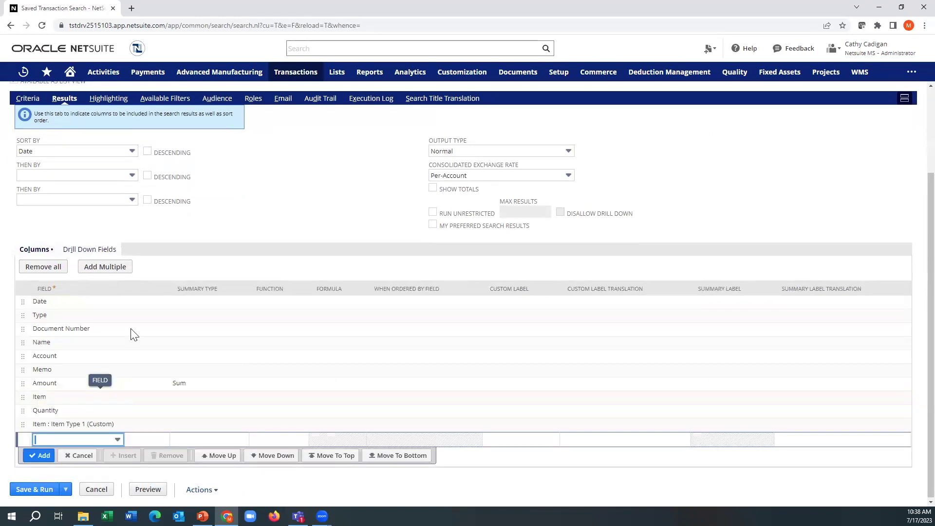
left_click(28, 99)
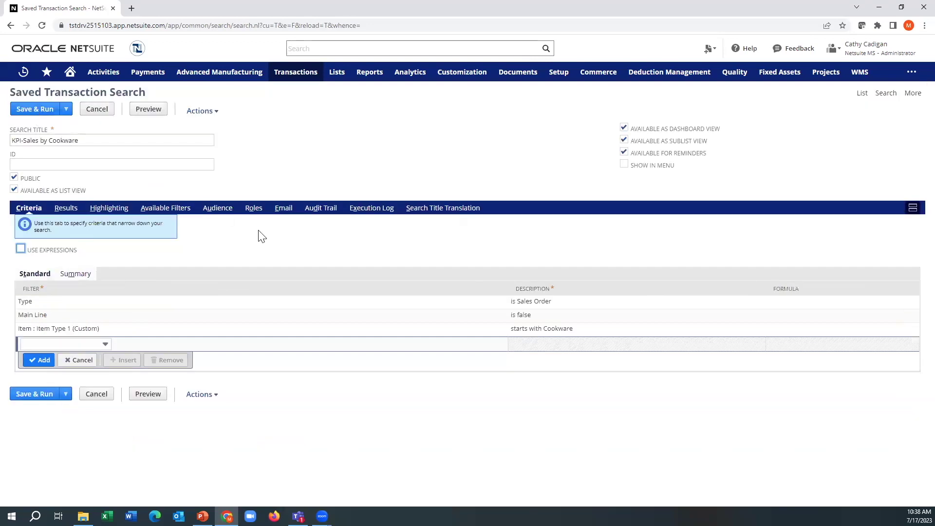
left_click(535, 335)
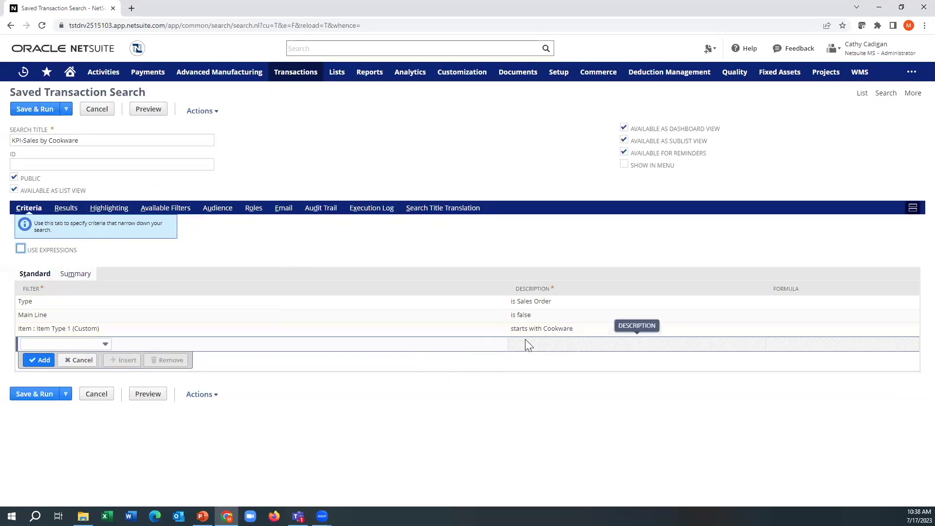
left_click(66, 207)
scroll(175, 419, "down", 2)
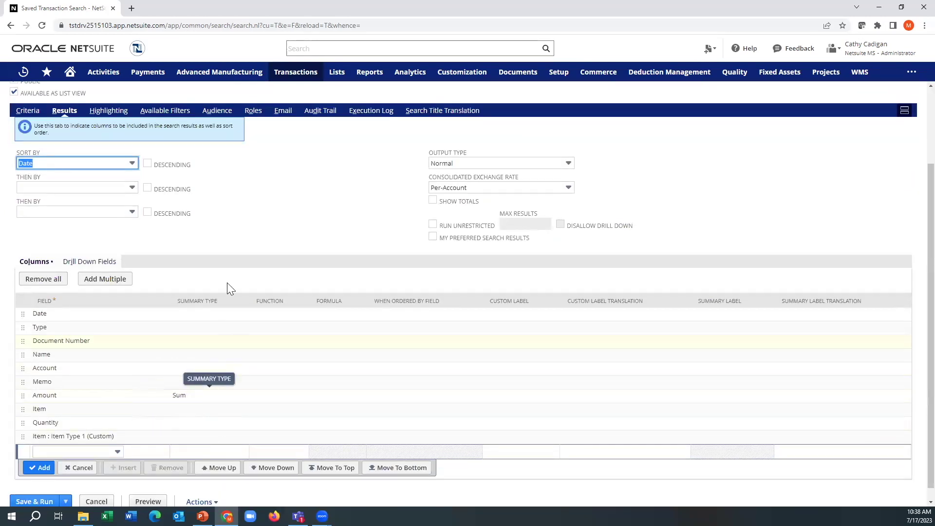
left_click(178, 113)
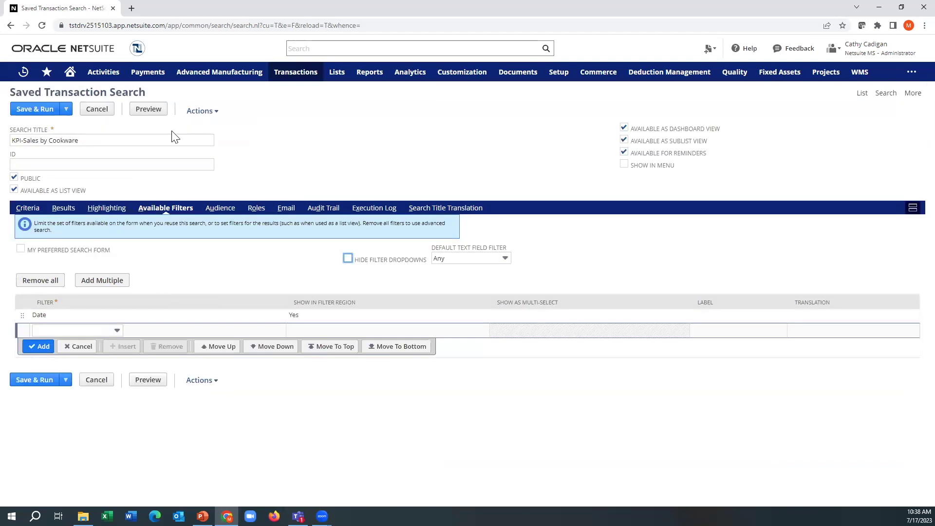
left_click(57, 110)
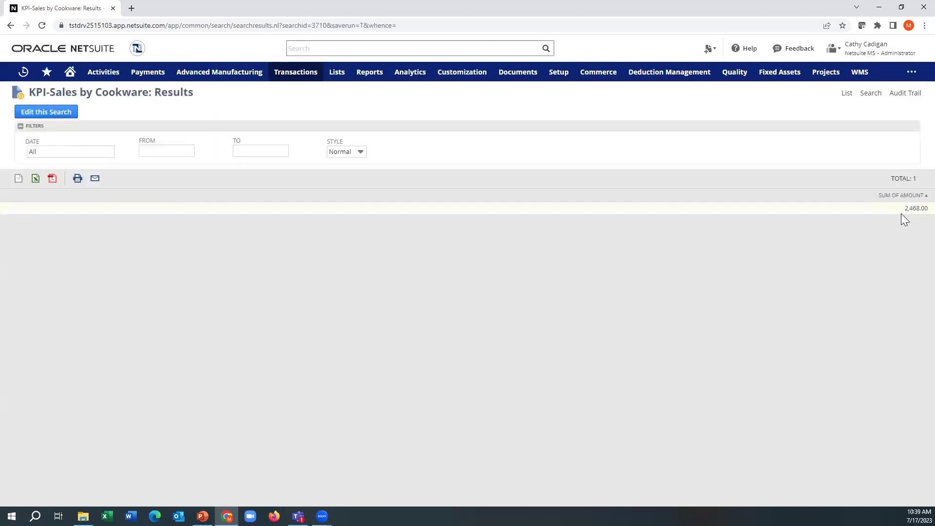
left_click_drag(902, 209, 927, 209)
In the Home dashboard's Key Performance Indicators setup, find the saved search with "kp" and add KPI-Sales by Cookware as a custom KPI
mouse_move(69, 71)
left_click(71, 94)
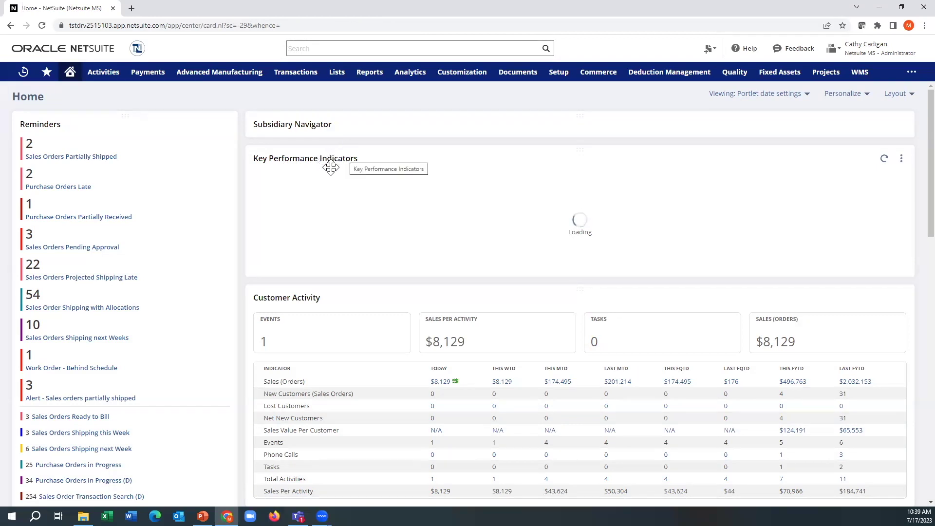
left_click(902, 159)
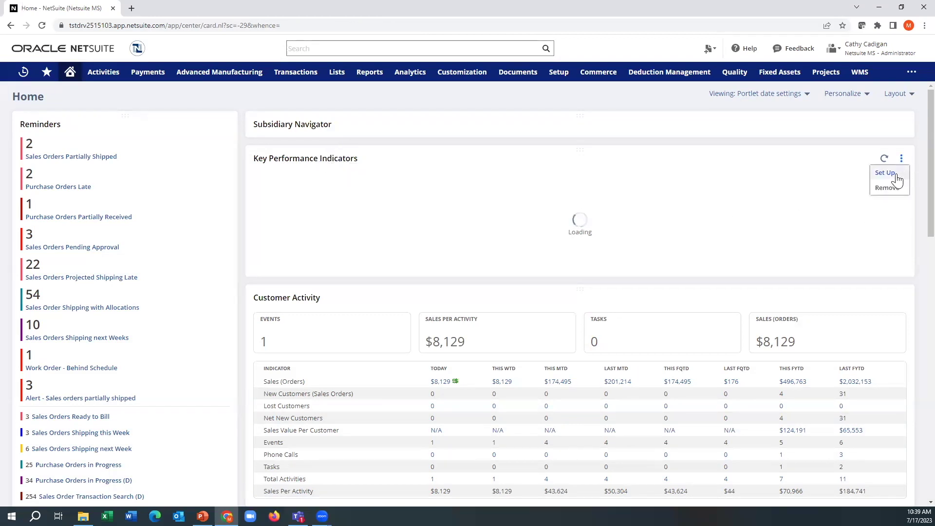
left_click(885, 173)
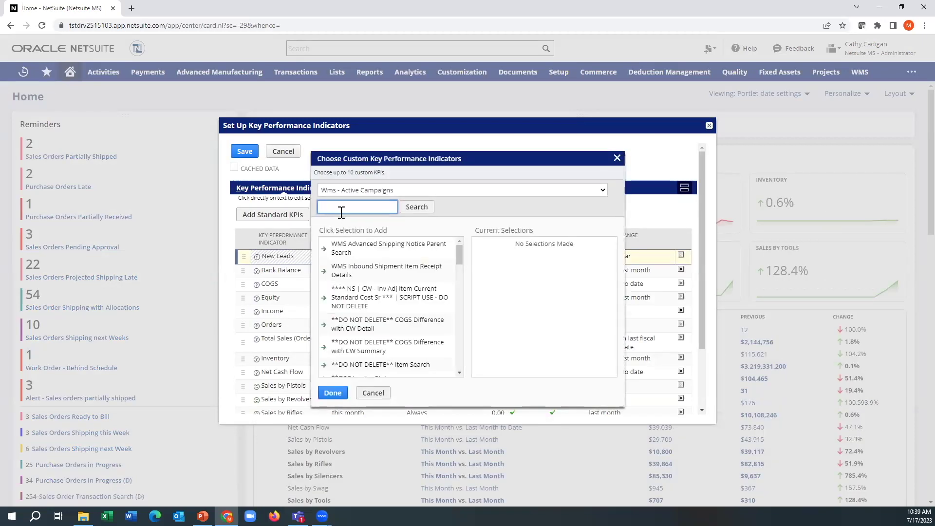
type("kp")
left_click(414, 213)
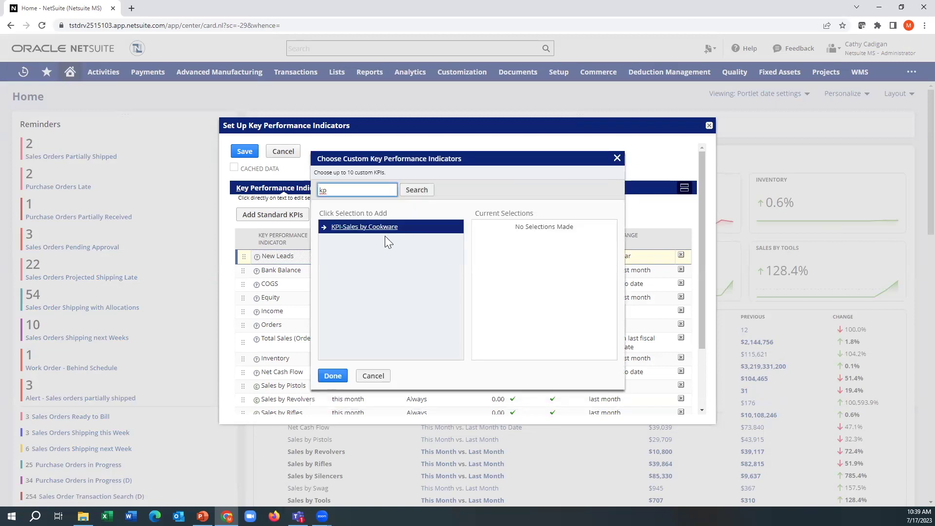
left_click(369, 227)
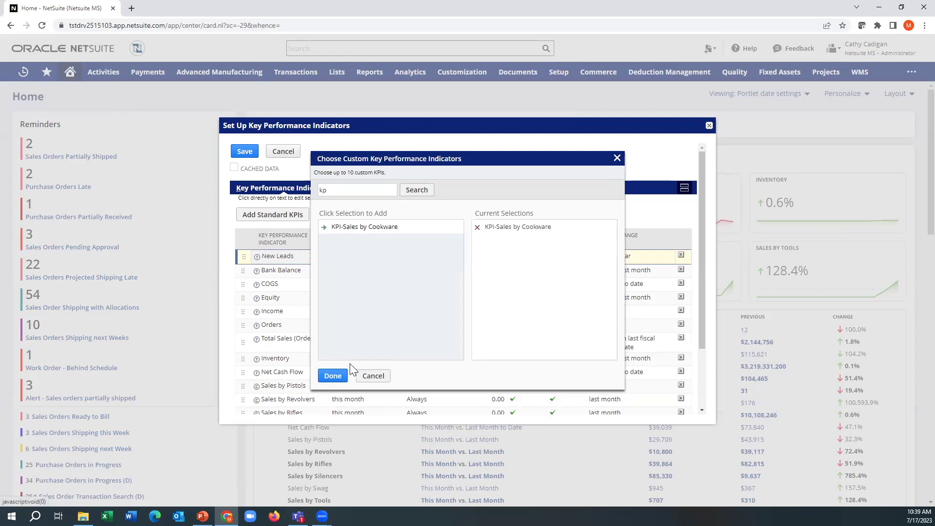
left_click(333, 376)
Set the range of the KPI-Sales by Cookware indicator to this month
scroll(312, 409, "down", 3)
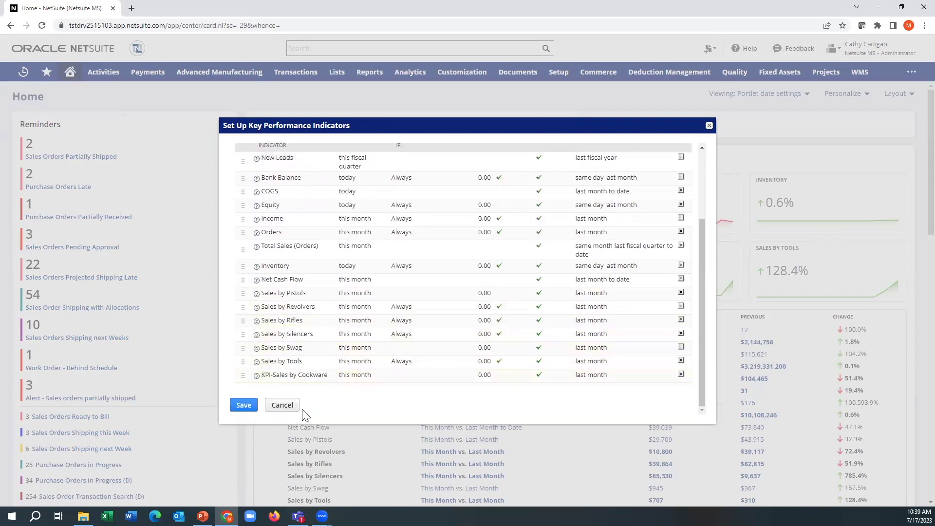
left_click(359, 375)
left_click(360, 373)
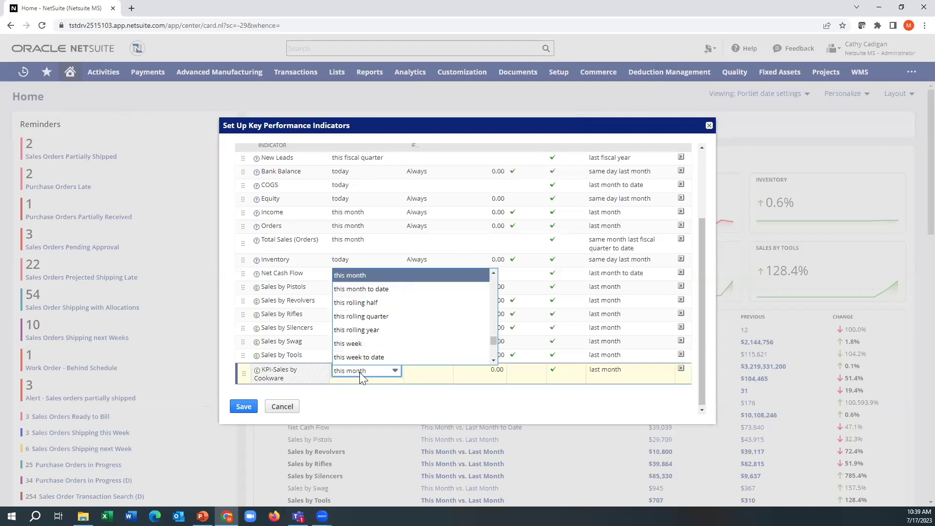
left_click(360, 372)
left_click(359, 372)
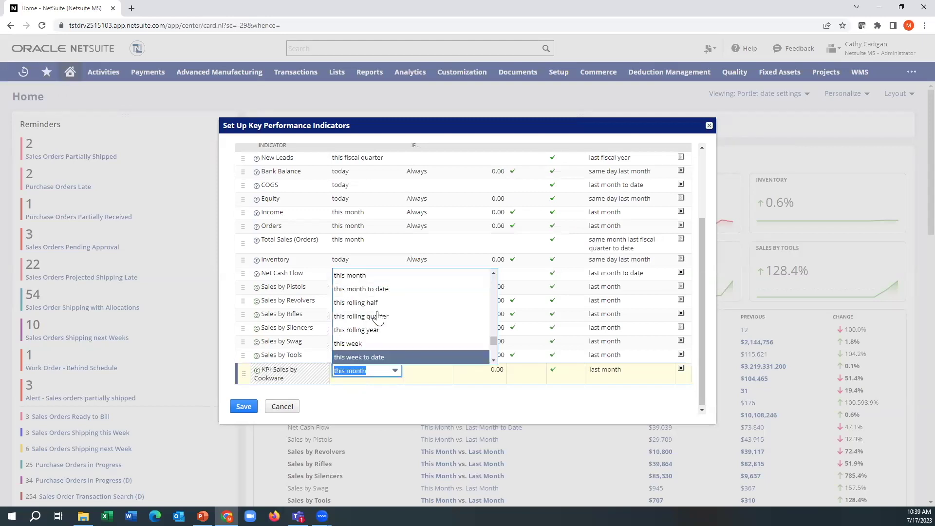
scroll(379, 319, "up", 1)
left_click(379, 317)
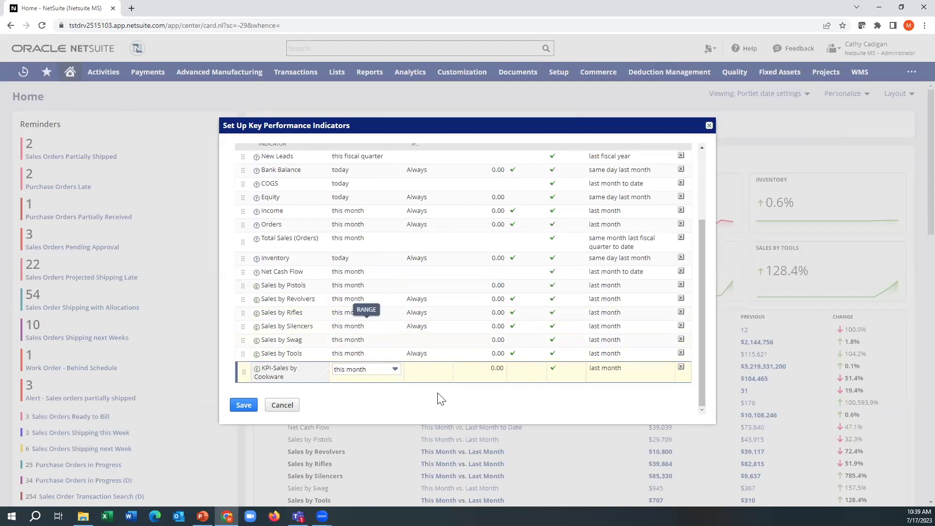
Set the highlight condition of the KPI-Sales by Cookware indicator to Always
left_click(433, 376)
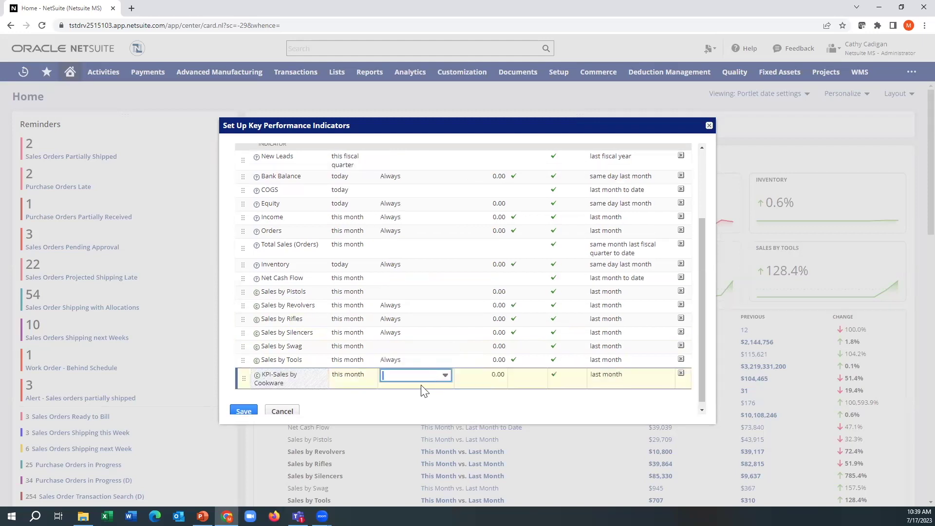
left_click(420, 377)
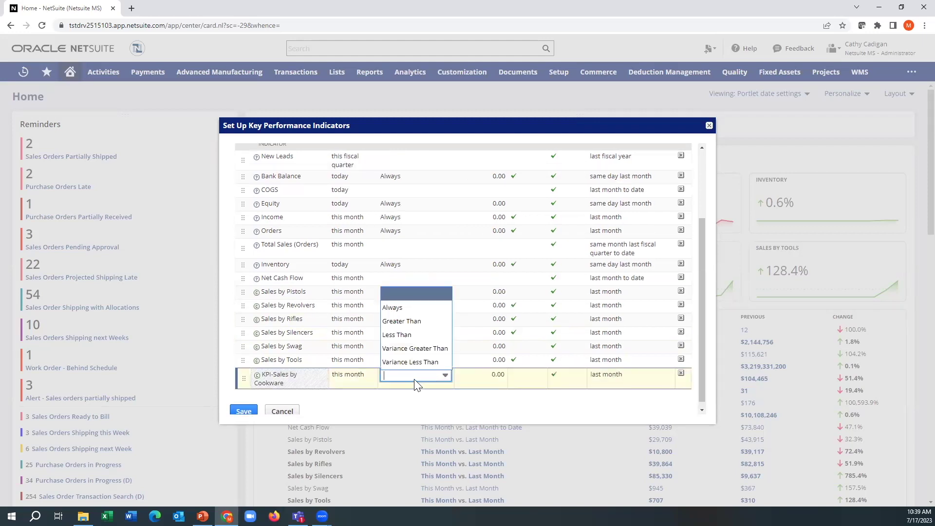
left_click(407, 308)
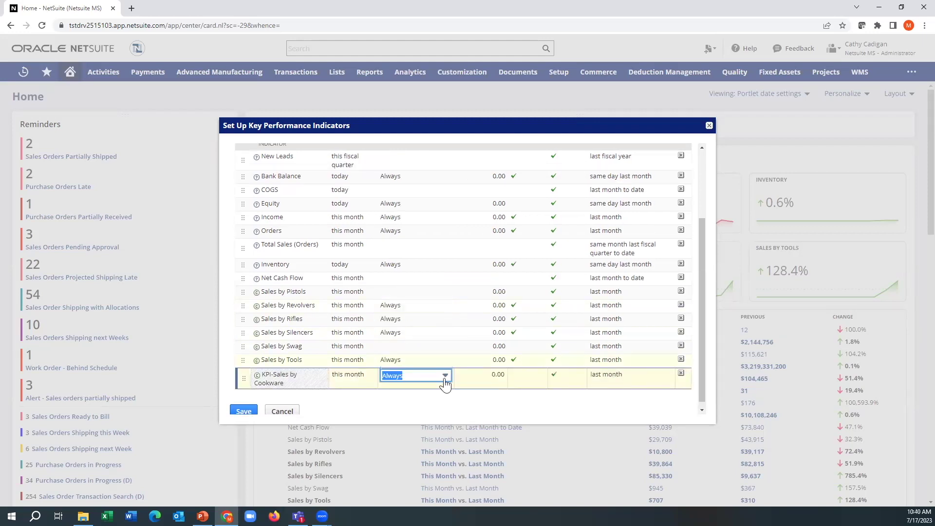
left_click(494, 385)
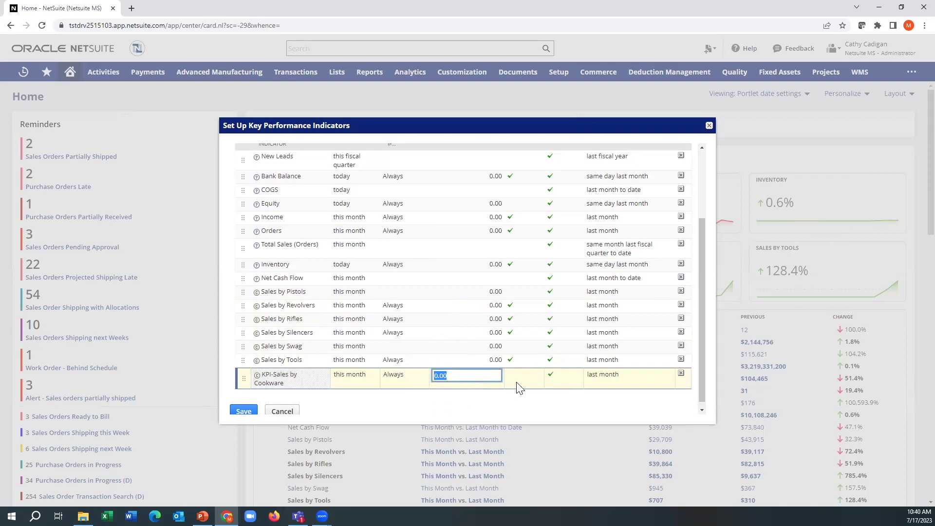
Set the compare range of the KPI-Sales by Cookware indicator to last year and save the KPI setup
scroll(574, 388, "up", 3)
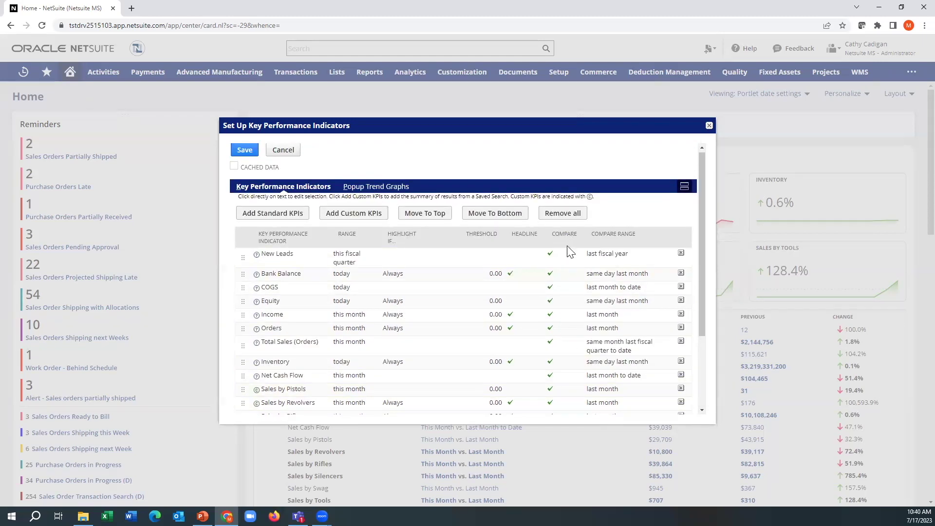
scroll(569, 360, "down", 3)
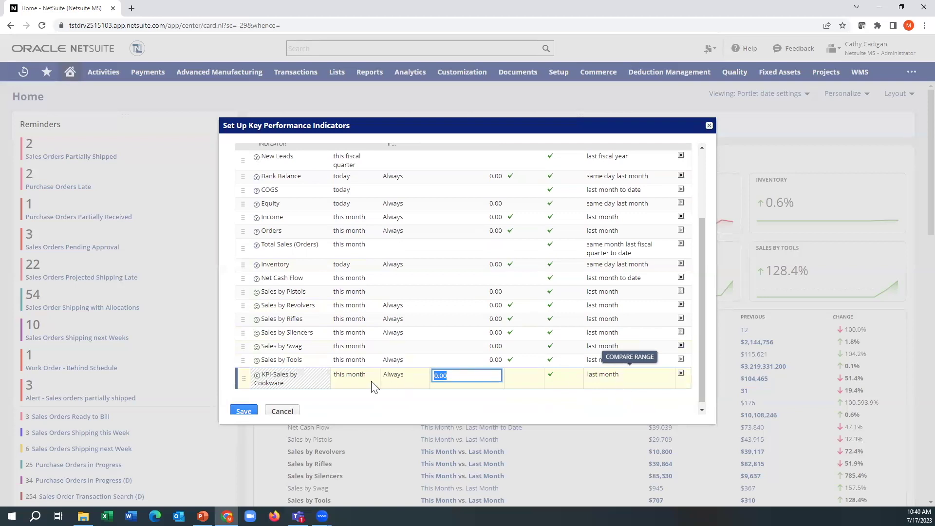
left_click(606, 377)
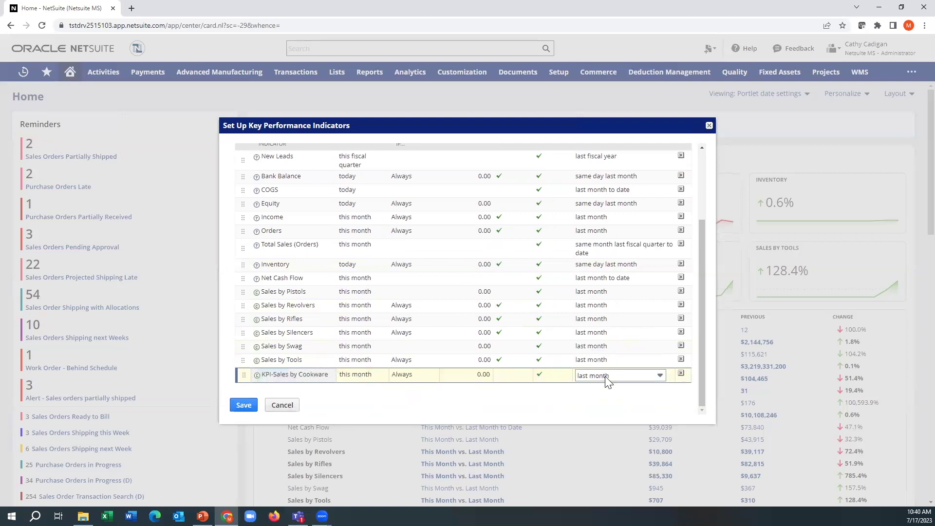
left_click(606, 378)
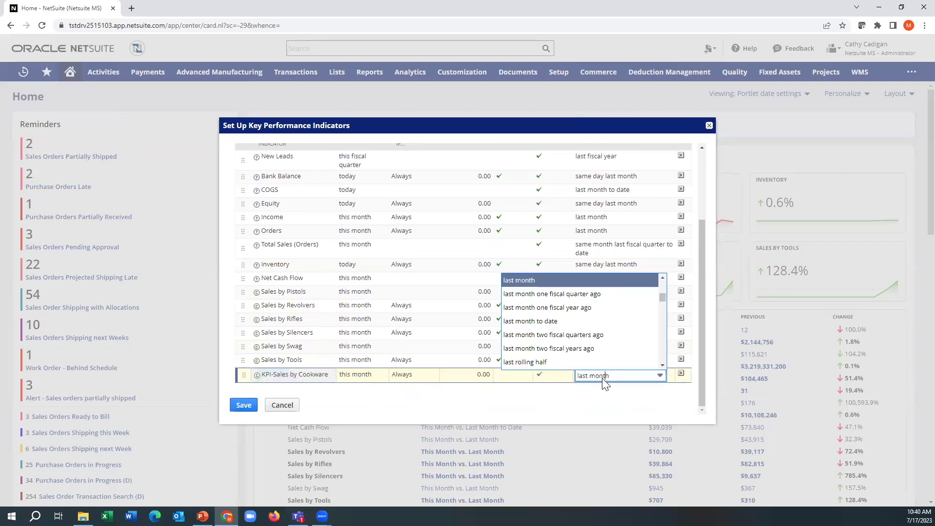
key("Down")
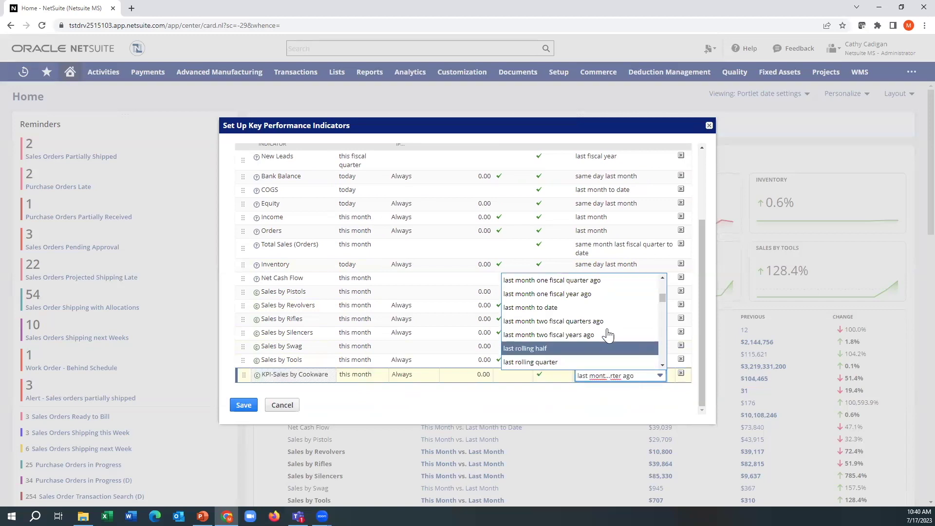
scroll(604, 330, "down", 4)
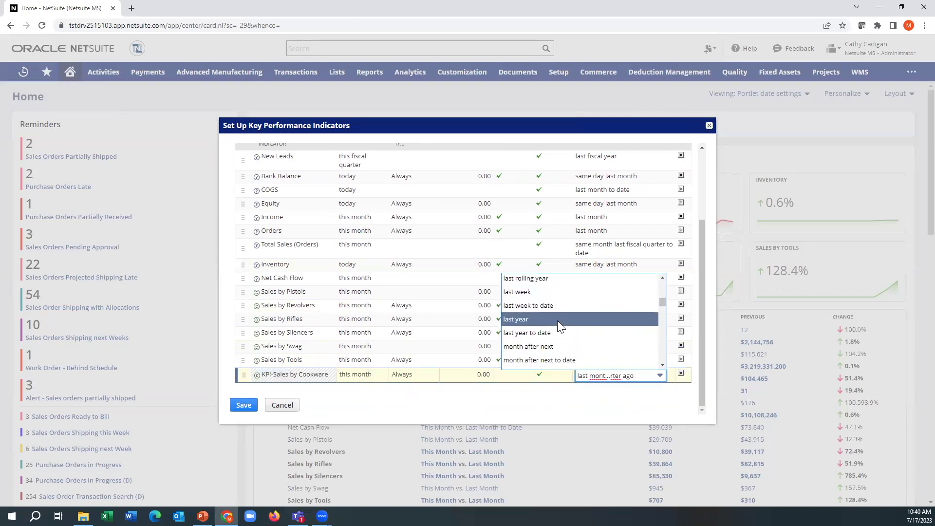
left_click(557, 320)
left_click(244, 405)
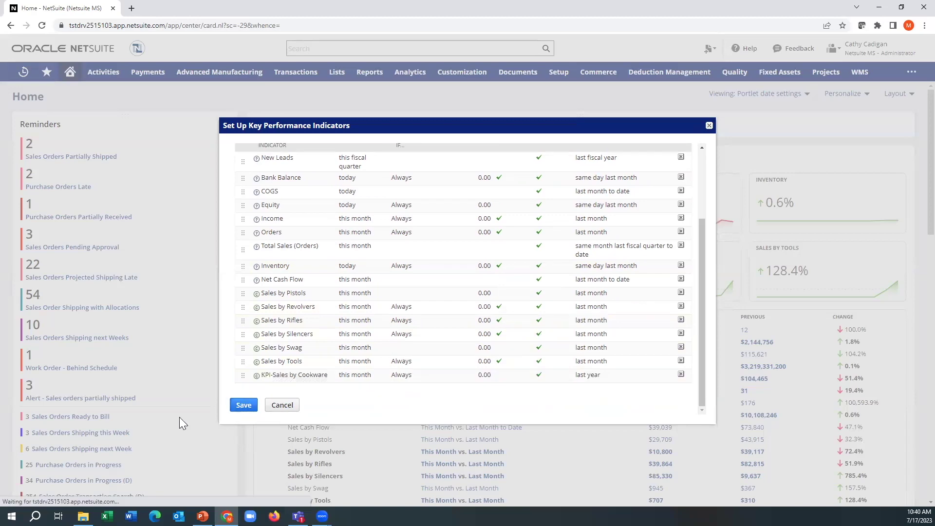
Open the transactions behind the previous-period amount of KPI-Sales by Cookware on the dashboard
scroll(193, 400, "down", 3)
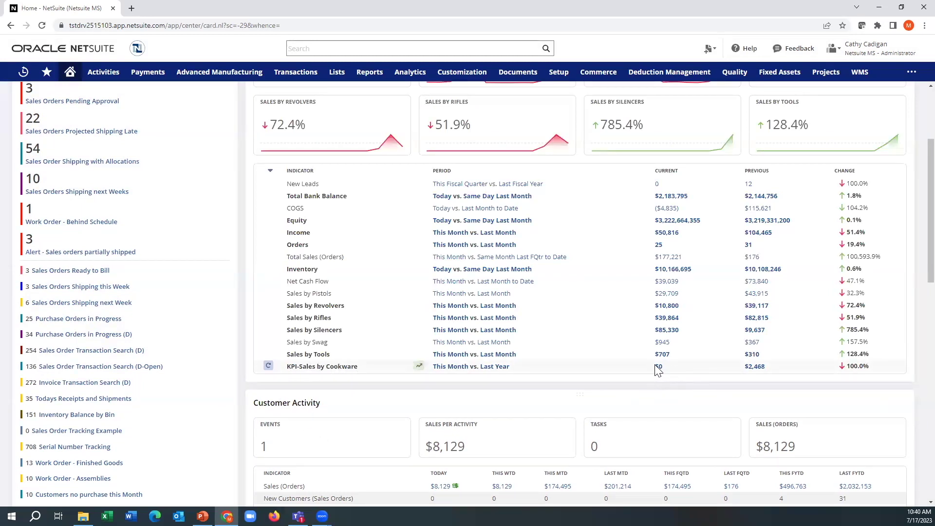
left_click(755, 370)
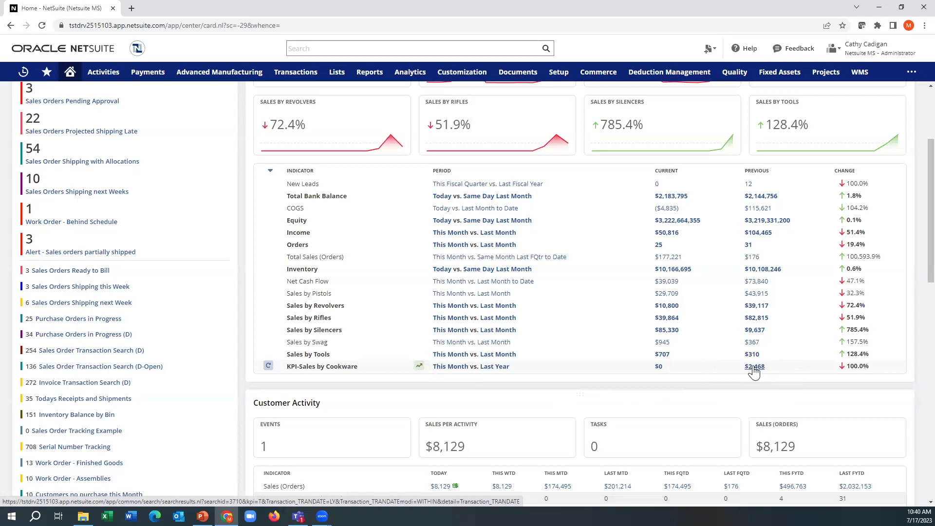
left_click(755, 370)
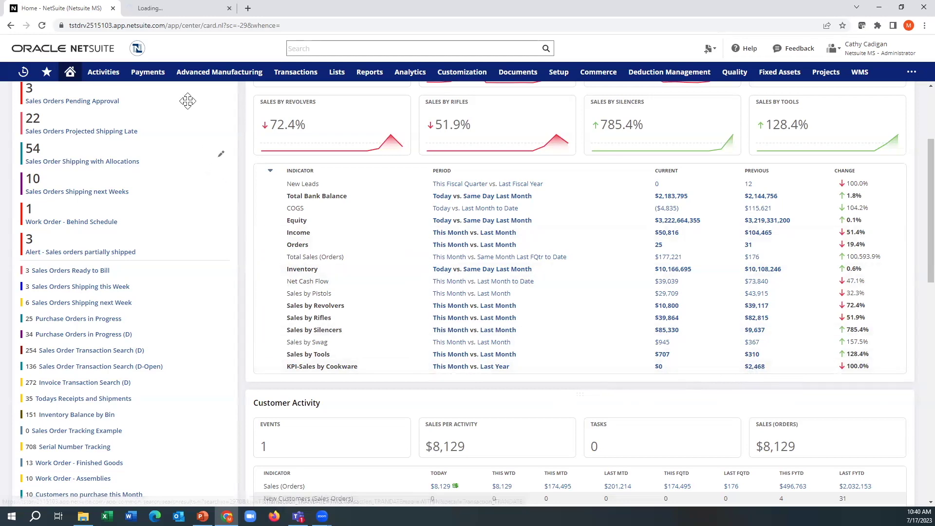
left_click(185, 12)
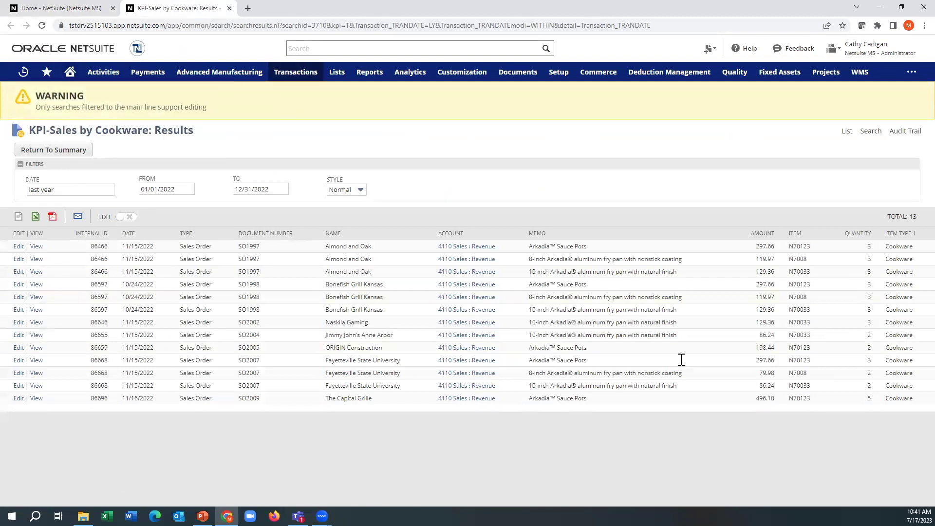
Examine the item type and memo of the detail transactions, and return through the summary results to the Home dashboard
left_click_drag(917, 247, 884, 249)
left_click_drag(546, 298, 682, 298)
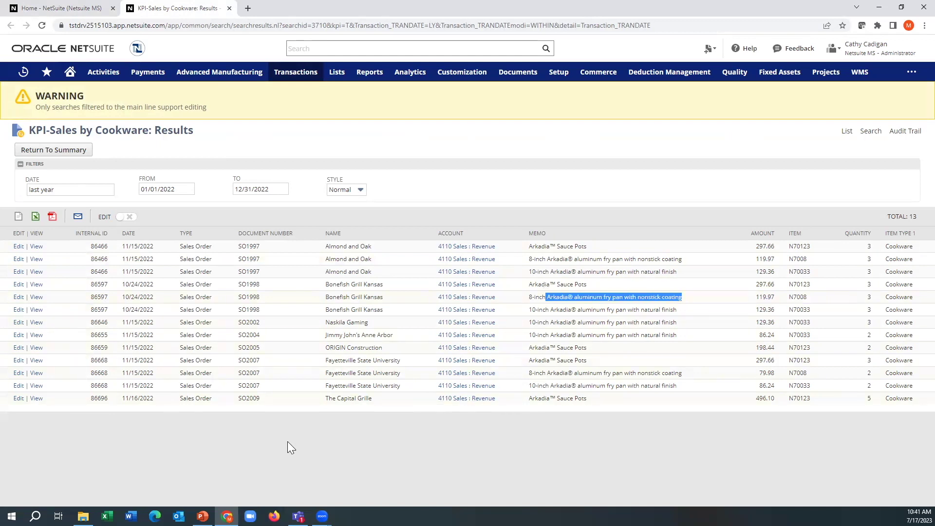
left_click(68, 151)
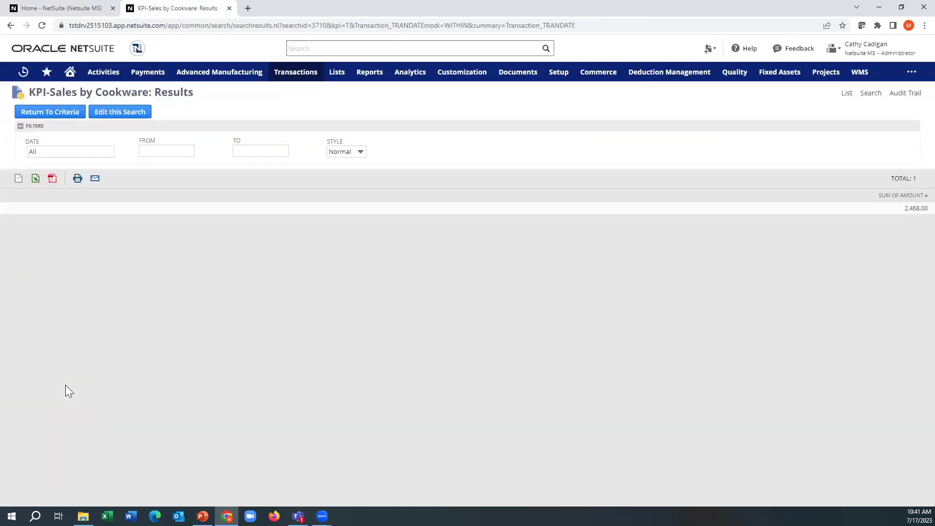
left_click(73, 10)
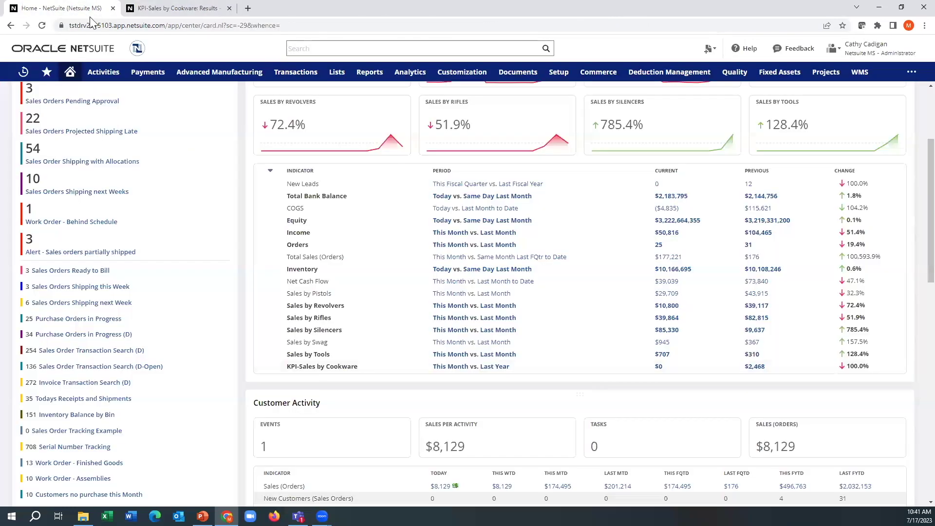